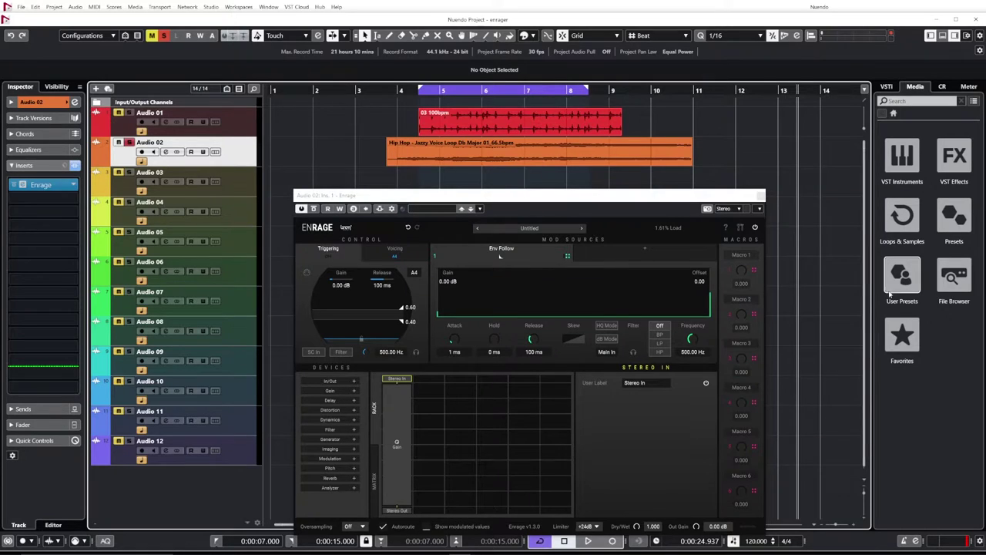
# Step: Close the Add Mod Source list without adding a source, and move the Enrage window up-right
pyautogui.click(646, 249)
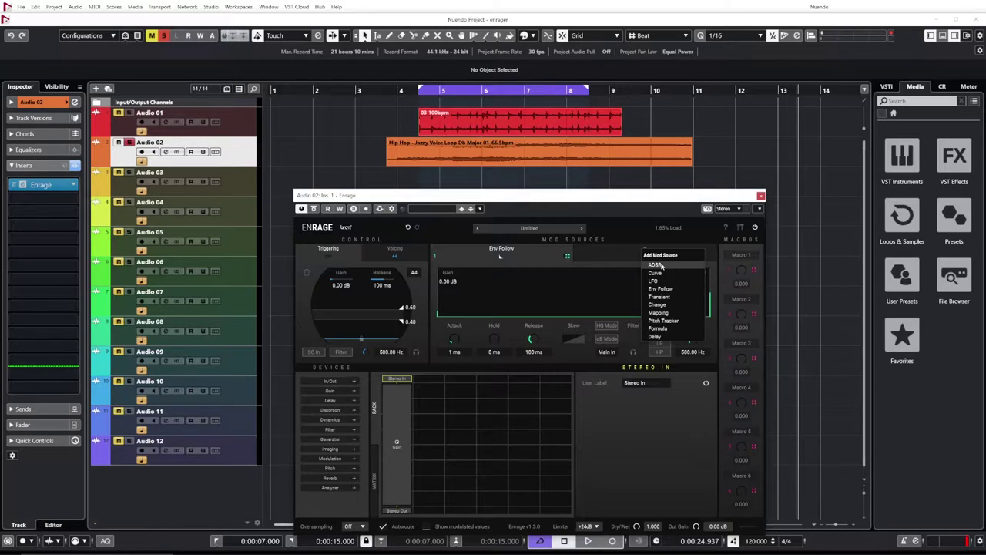
pyautogui.click(642, 233)
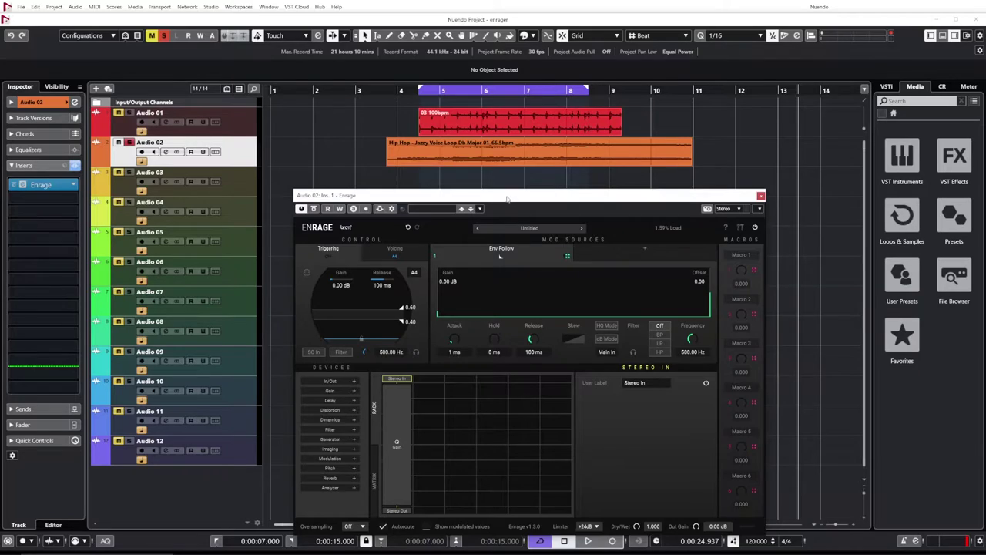
pyautogui.moveTo(507, 198); pyautogui.dragTo(569, 183)
# Step: Open Enrage's preset browser and play the loops from bar 4, leaving the preset search empty
pyautogui.click(579, 212)
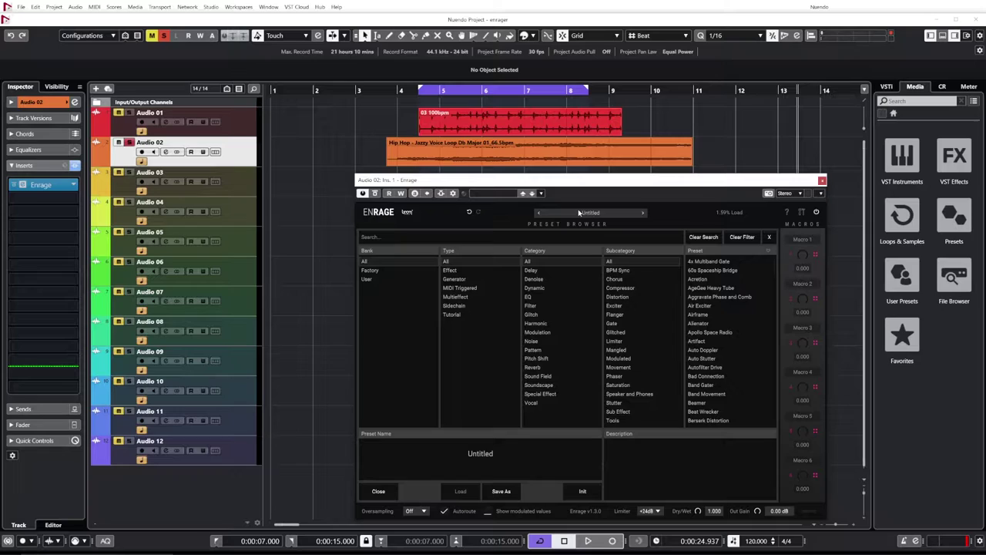
pyautogui.click(405, 113)
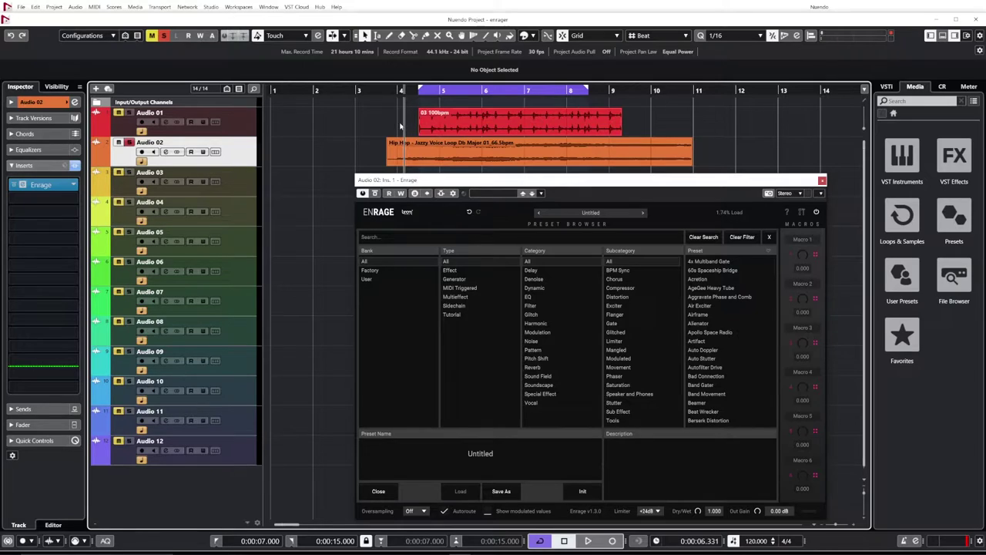
pyautogui.press('space')
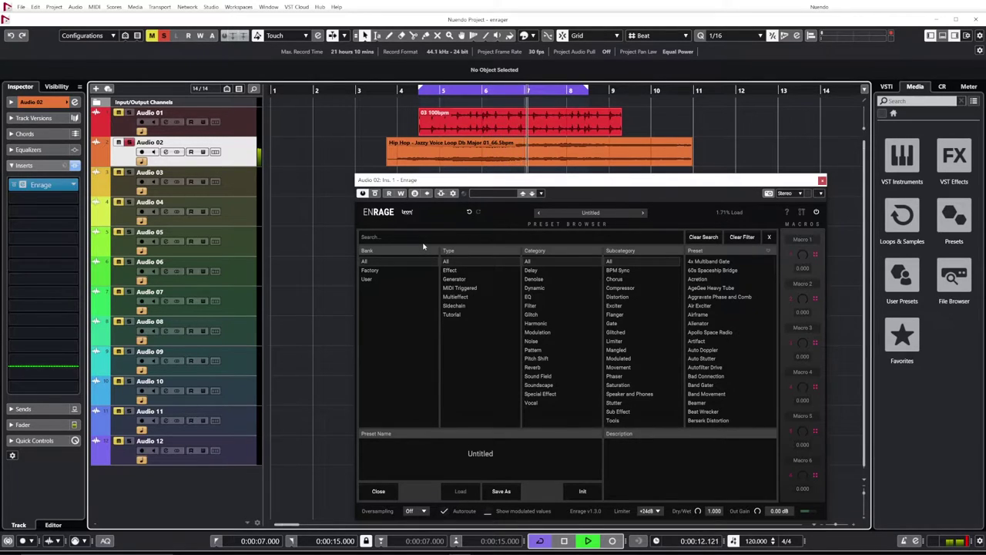
pyautogui.press('space')
pyautogui.click(389, 239)
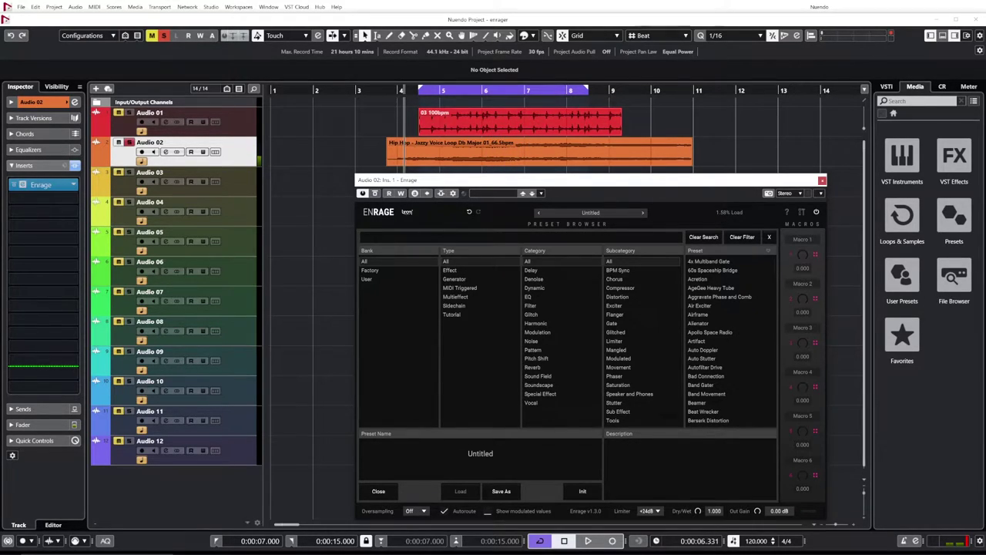
pyautogui.click(410, 315)
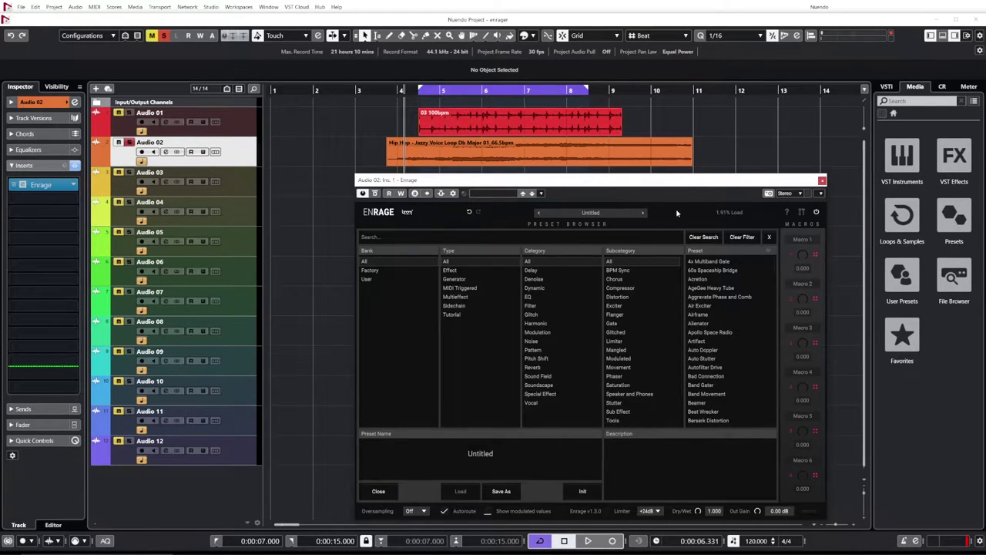
# Step: Audition factory presets from 4x Multiband Gate through Airframe during playback, then stop
pyautogui.press('space')
pyautogui.click(645, 214)
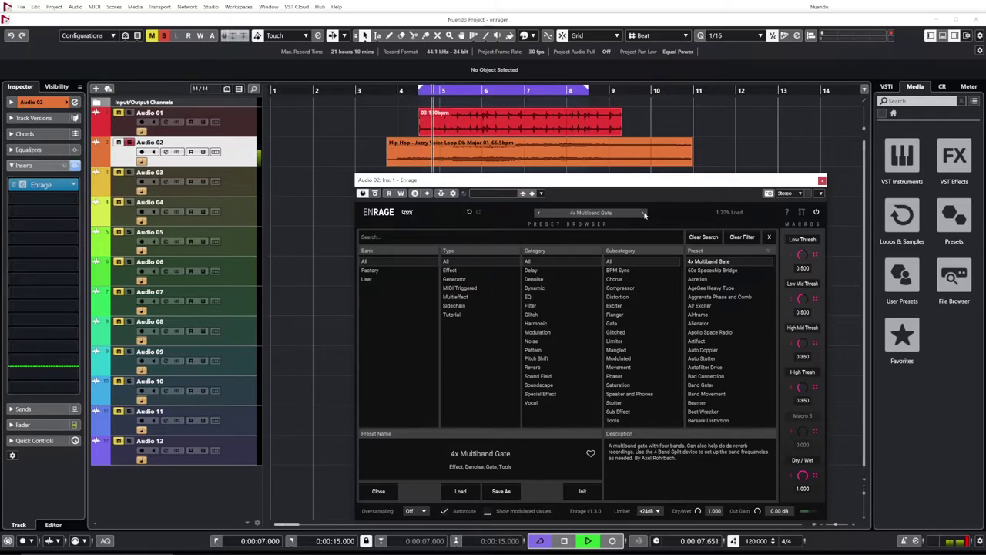
pyautogui.click(645, 214)
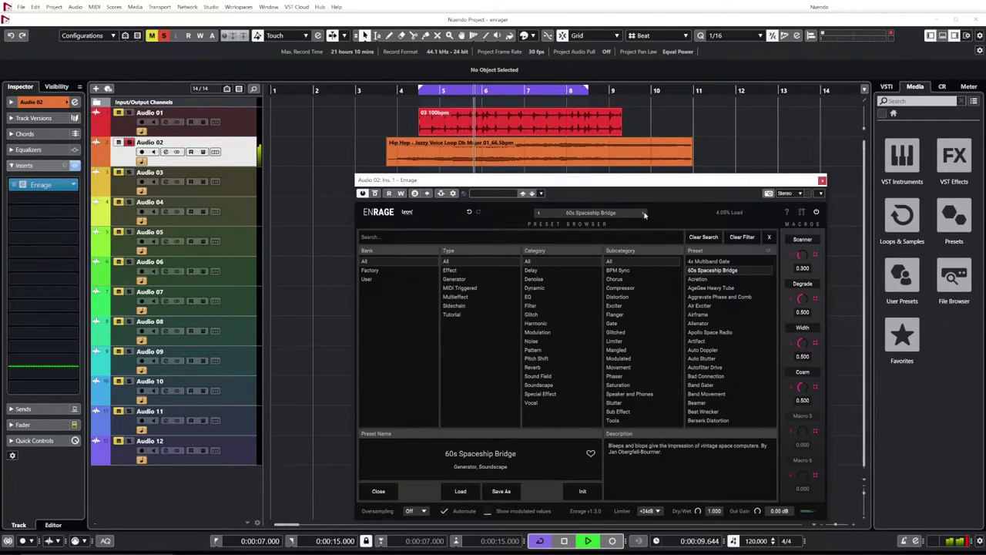
pyautogui.click(644, 215)
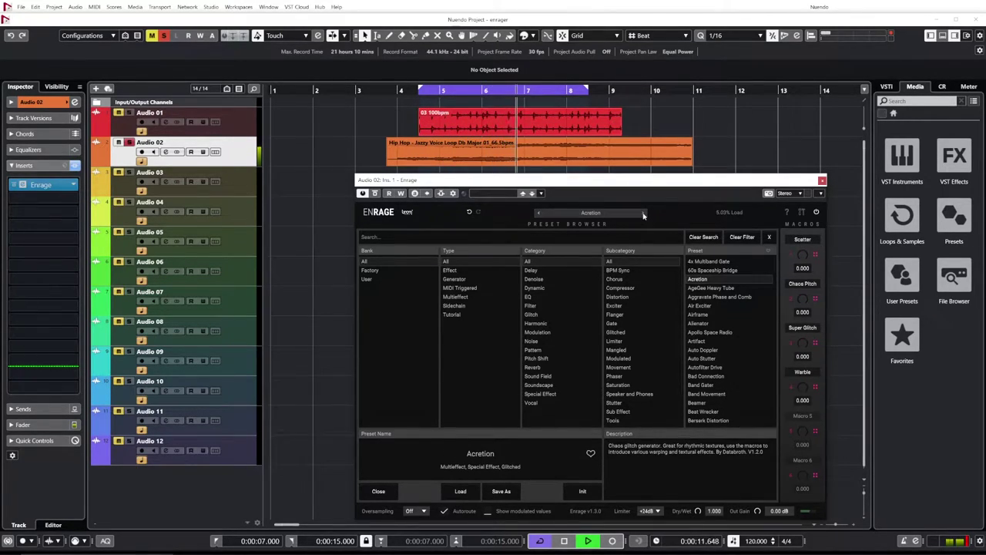
pyautogui.click(644, 214)
pyautogui.click(645, 214)
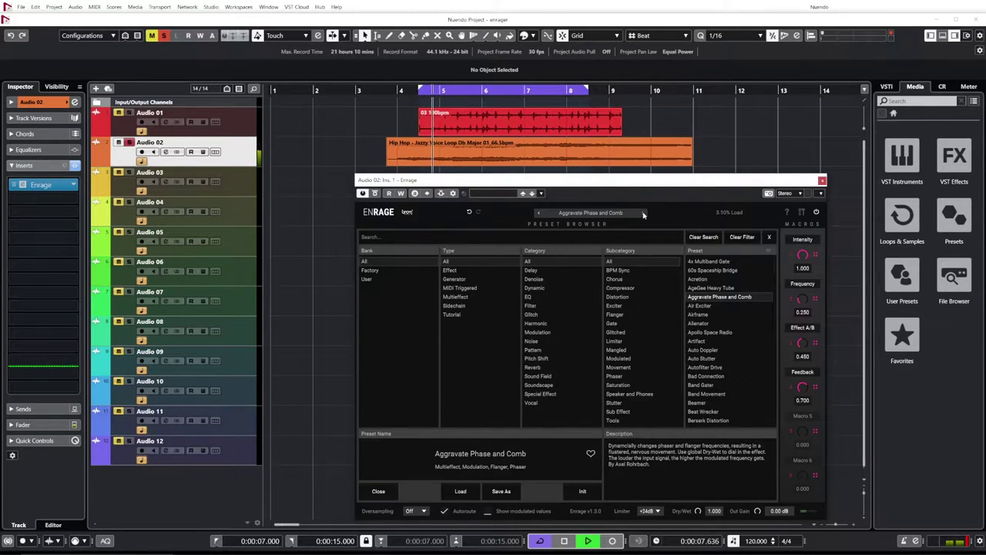
pyautogui.click(644, 214)
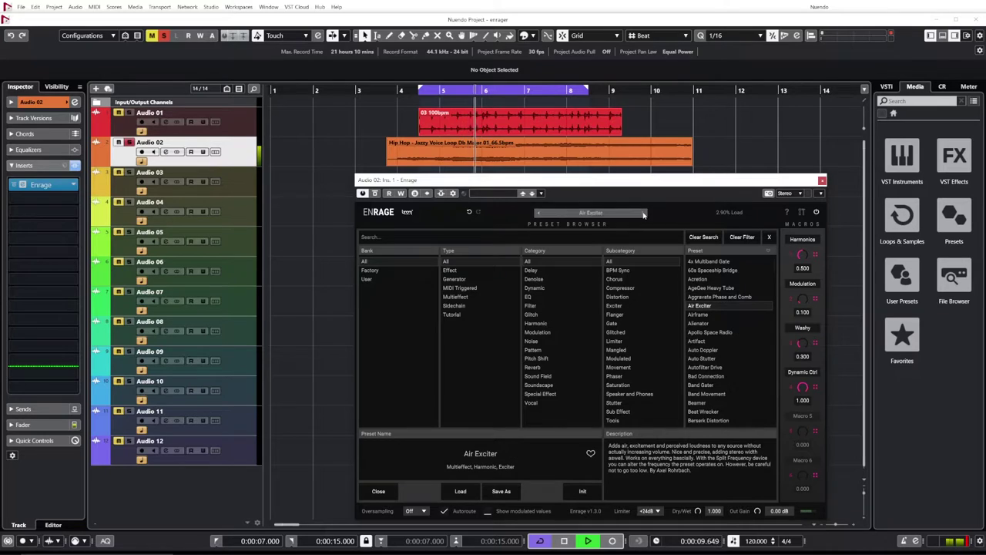
pyautogui.click(644, 214)
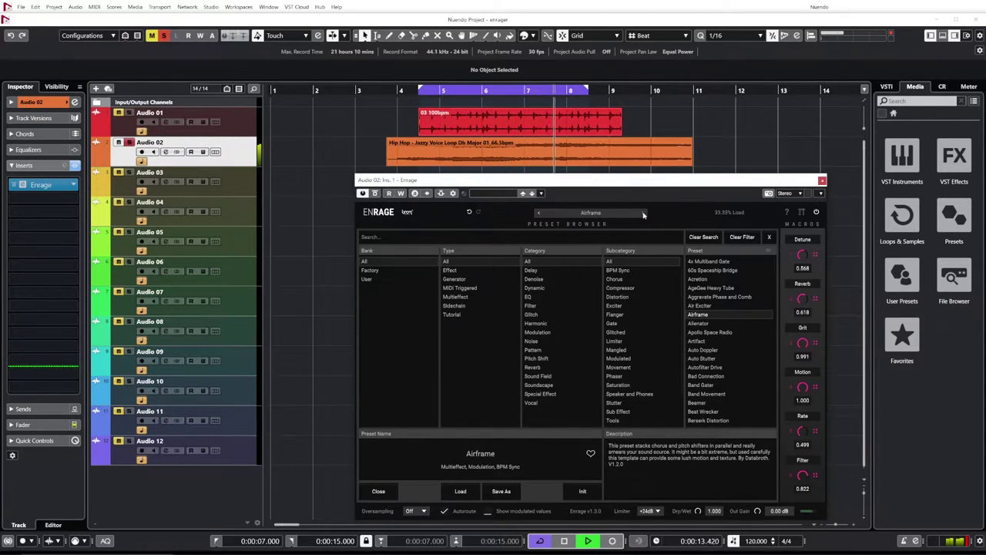
pyautogui.press('space')
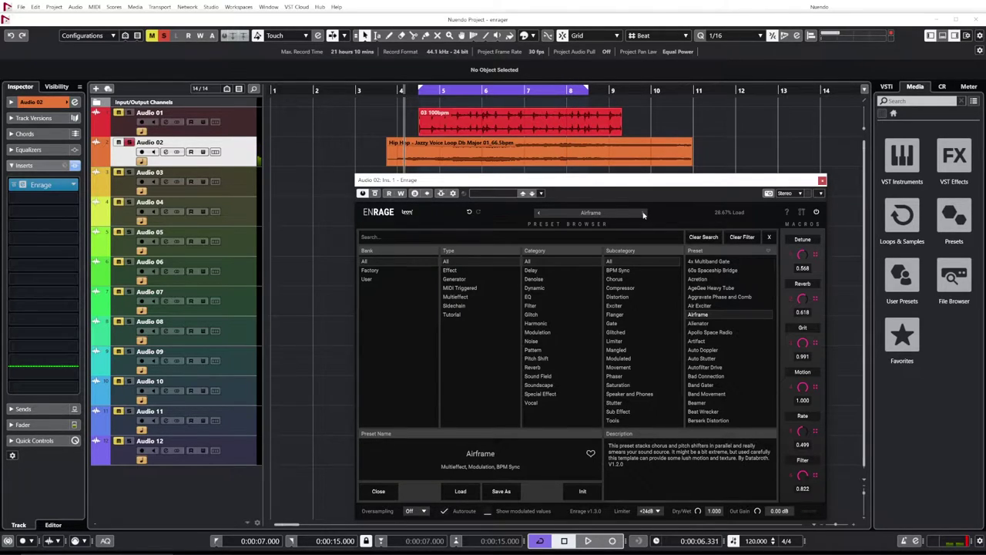
# Step: Restart playback and audition presets from Alienator through Beat Wrecker
pyautogui.press('space')
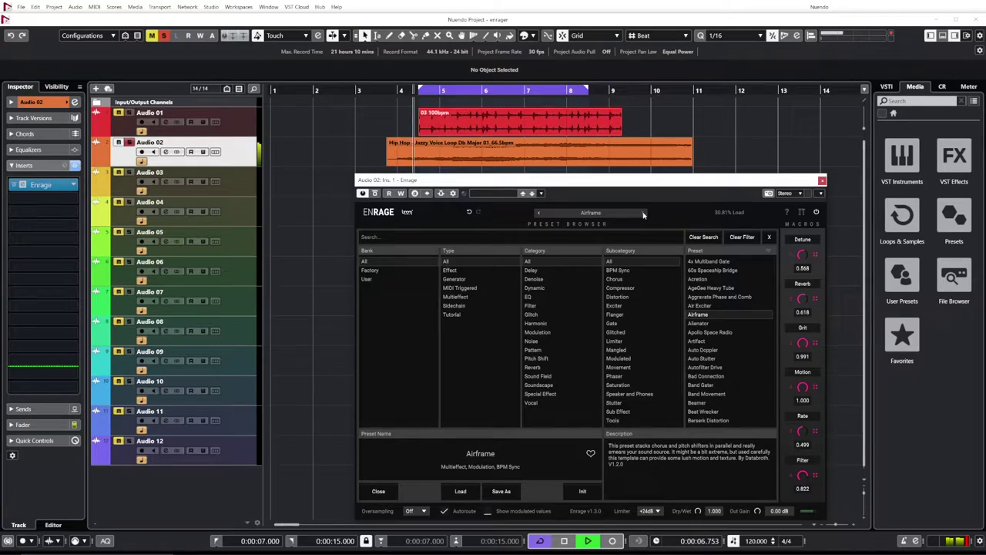
pyautogui.click(644, 215)
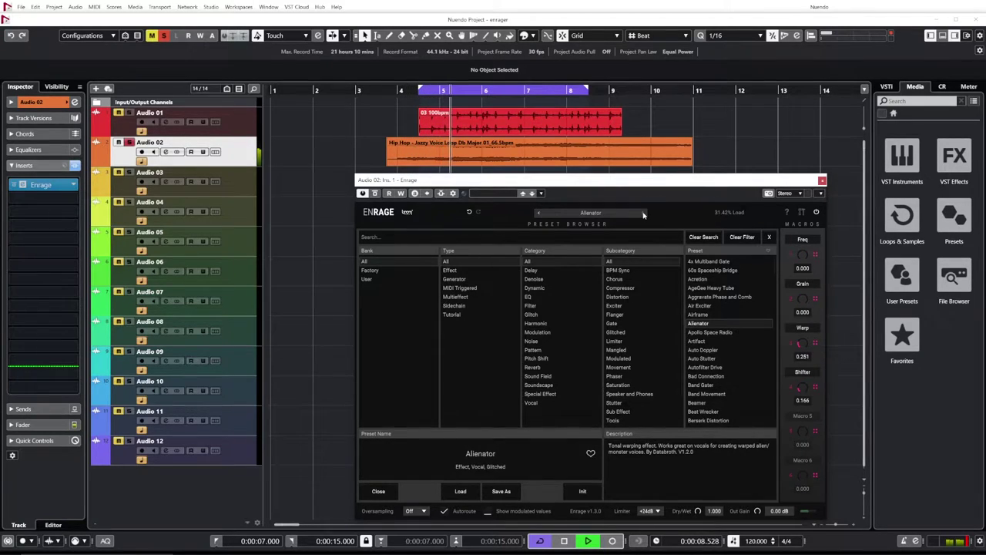
pyautogui.click(643, 215)
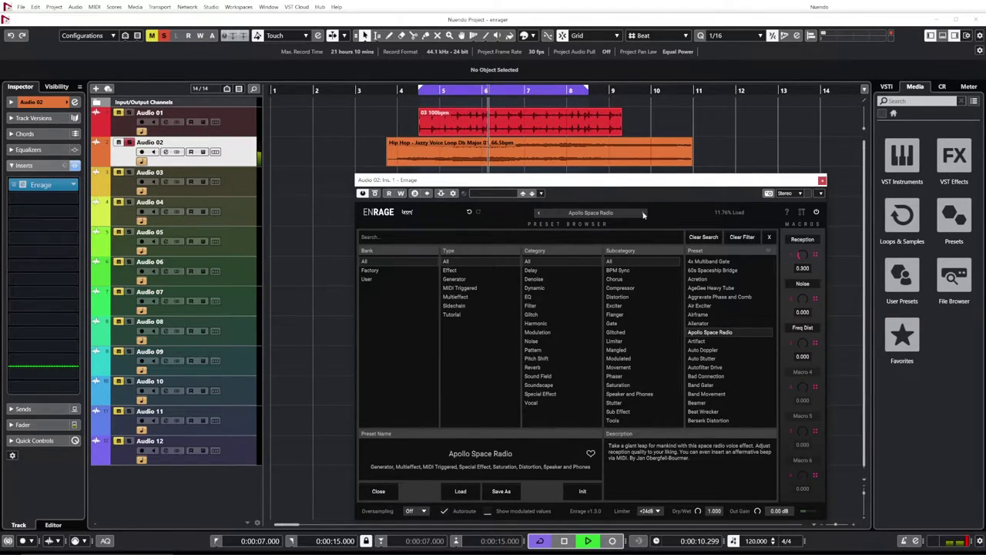
pyautogui.click(643, 214)
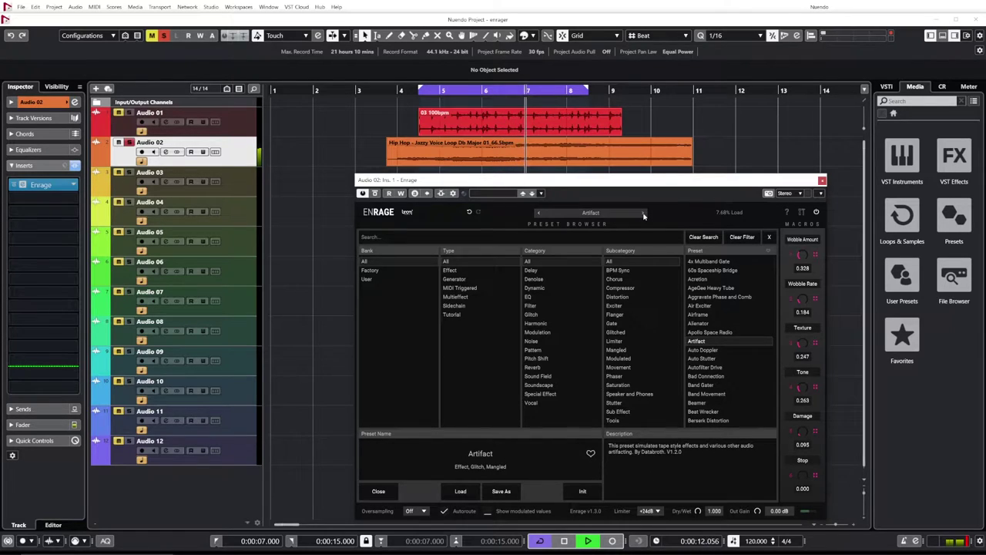
pyautogui.click(643, 214)
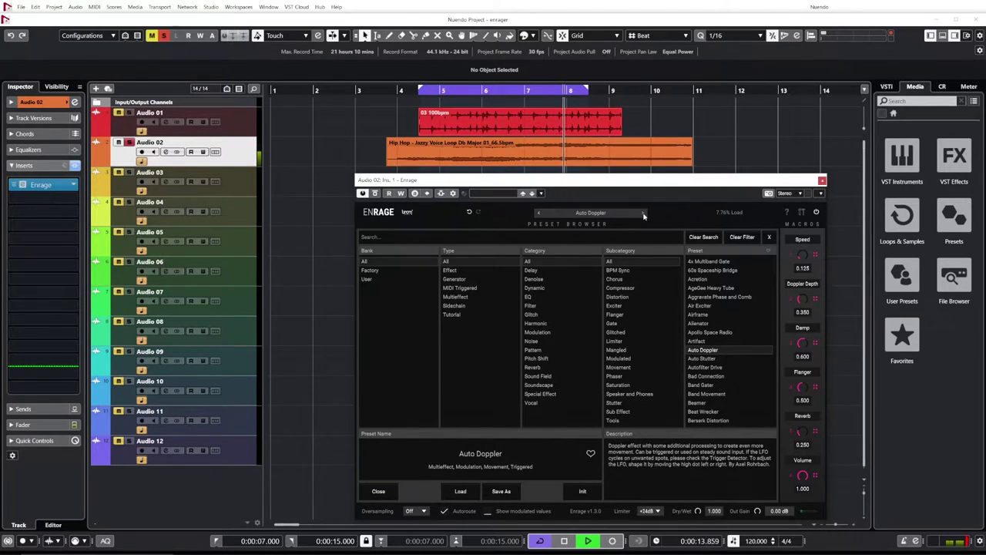
pyautogui.click(644, 215)
pyautogui.click(644, 215)
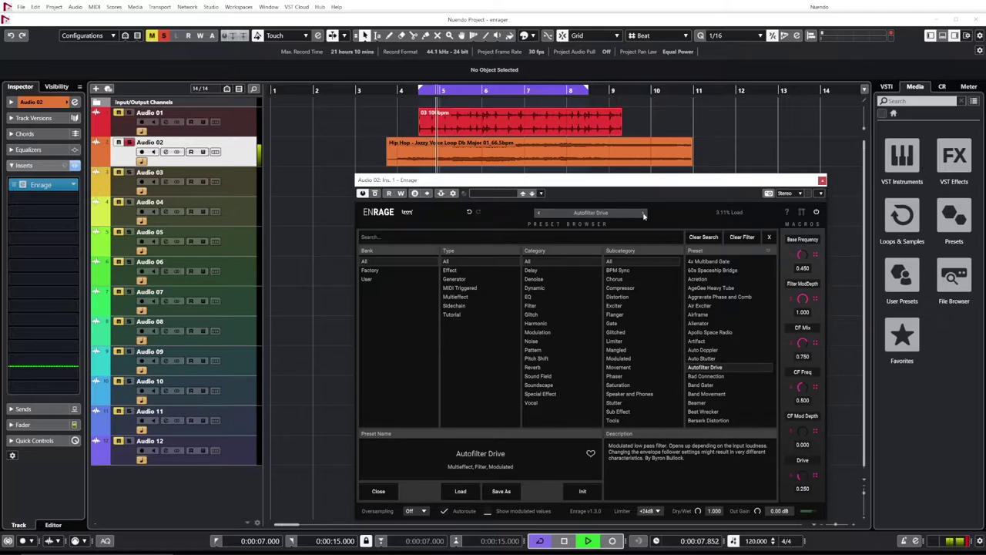
pyautogui.click(644, 215)
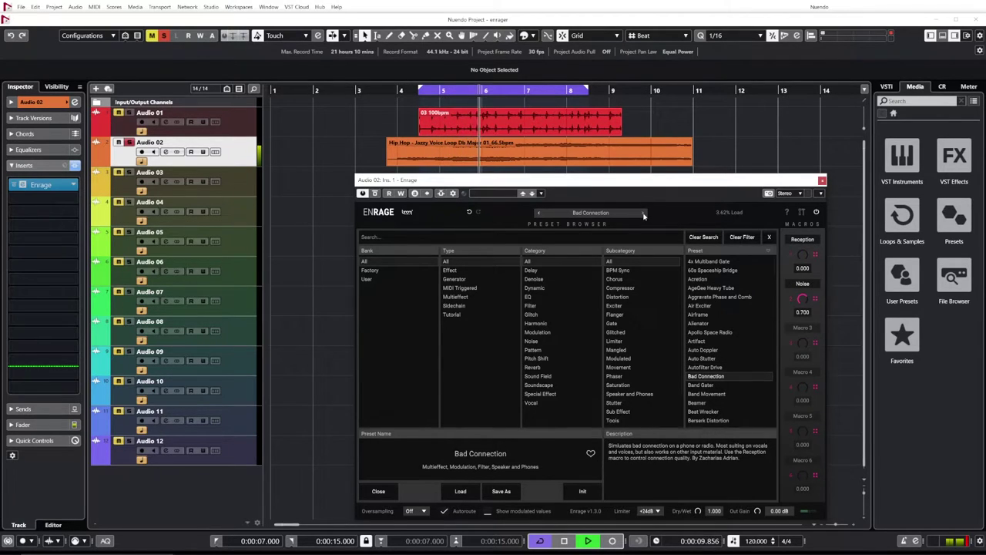
pyautogui.click(643, 214)
pyautogui.click(643, 214)
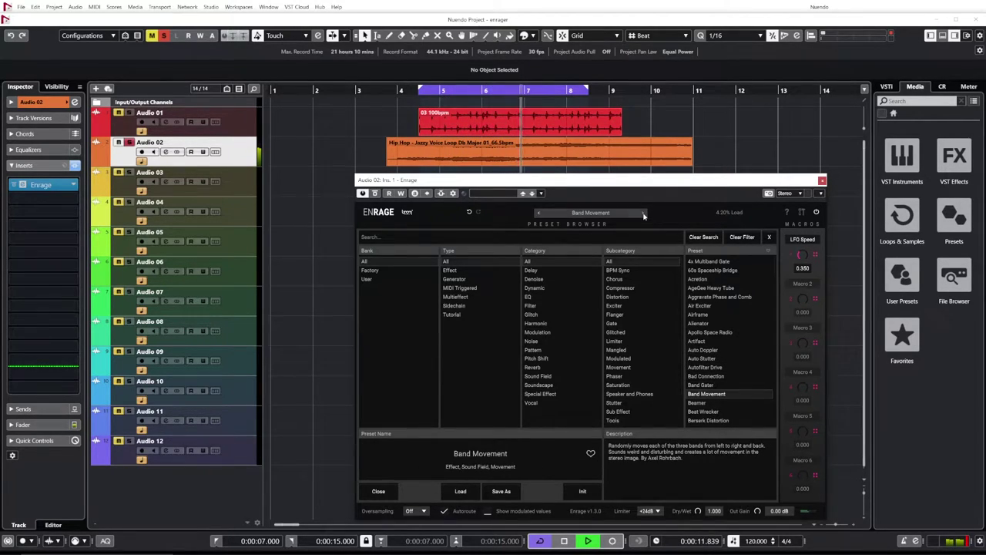
pyautogui.click(644, 214)
pyautogui.click(644, 214)
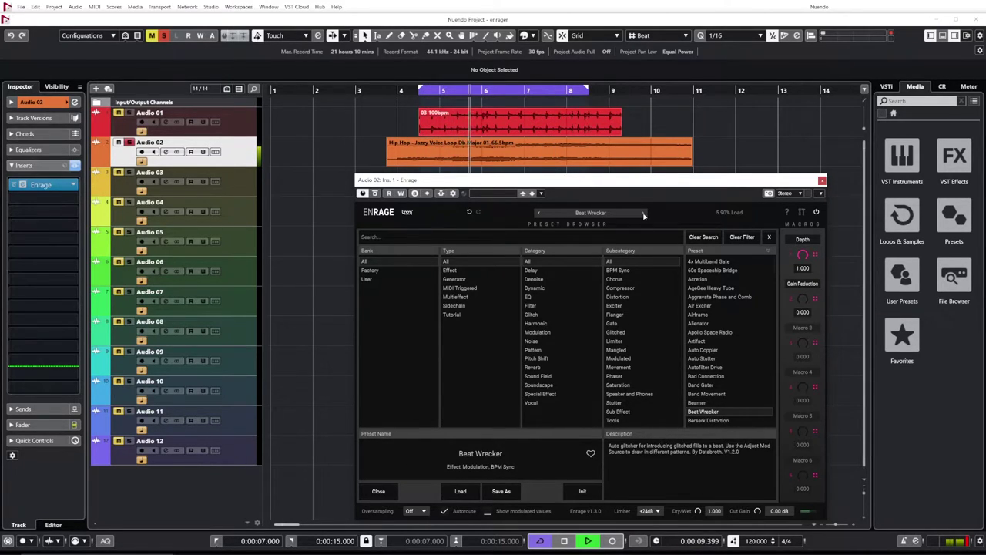
# Step: Audition presets from Berserk Distortion through Break Up, Breeze Maker and Brickwall to Bubblin
pyautogui.click(643, 214)
pyautogui.click(644, 214)
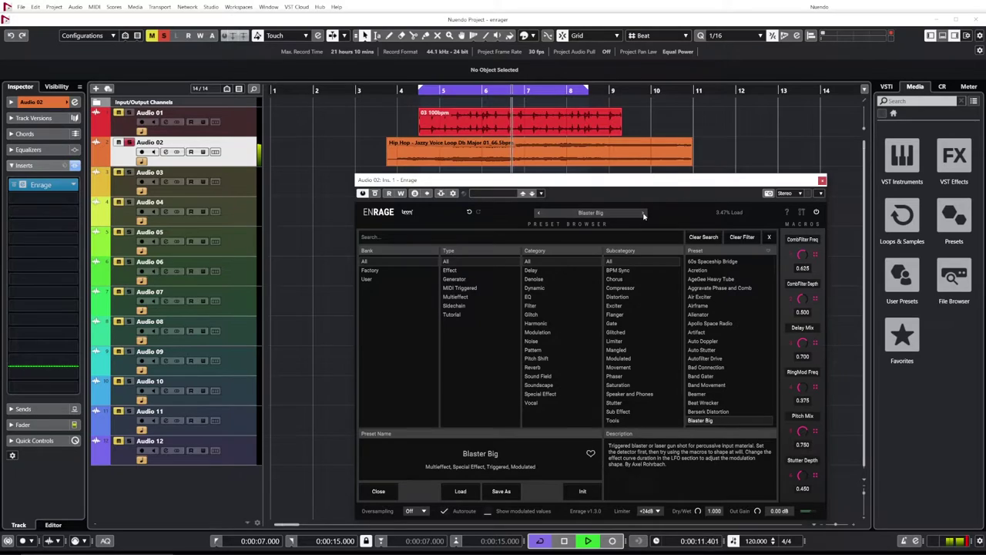
pyautogui.click(643, 214)
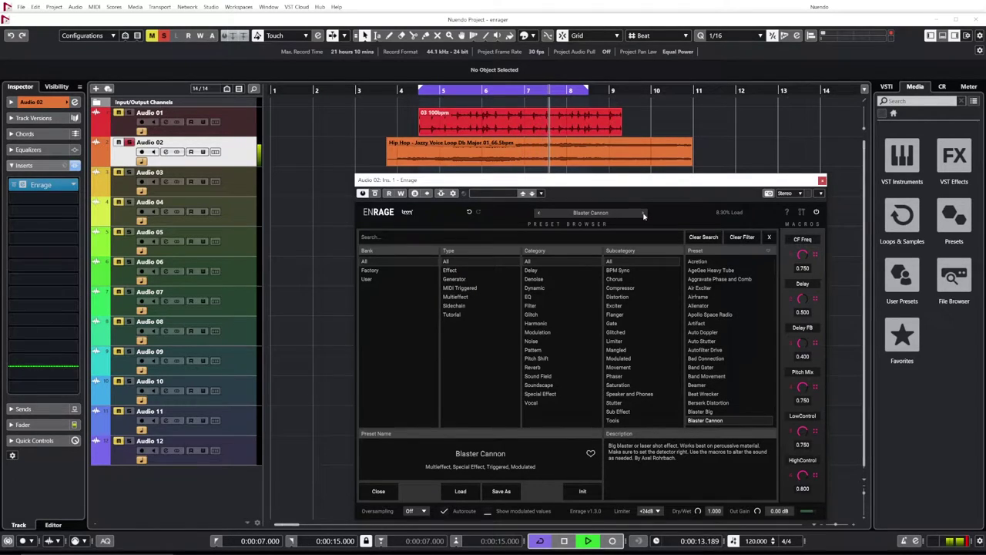
pyautogui.click(643, 214)
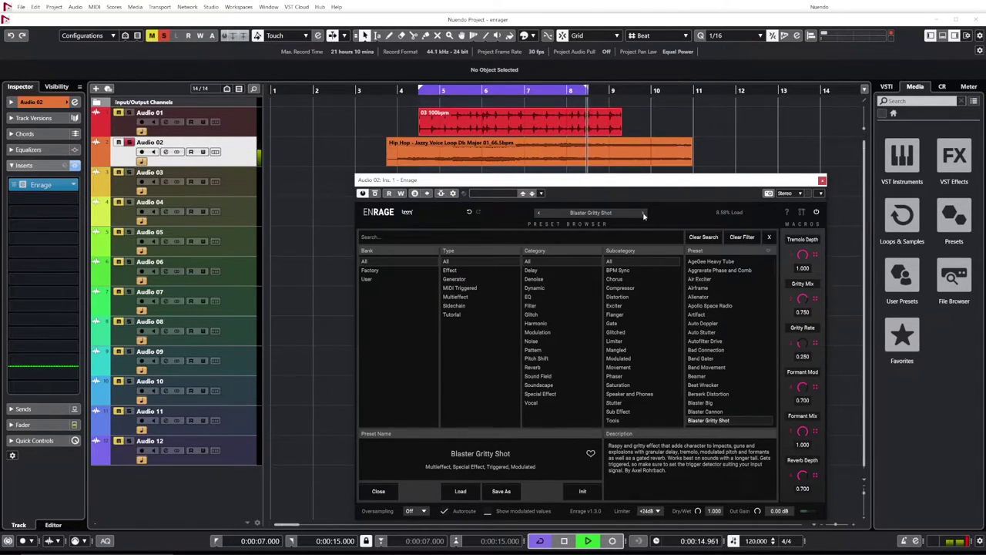
pyautogui.click(643, 214)
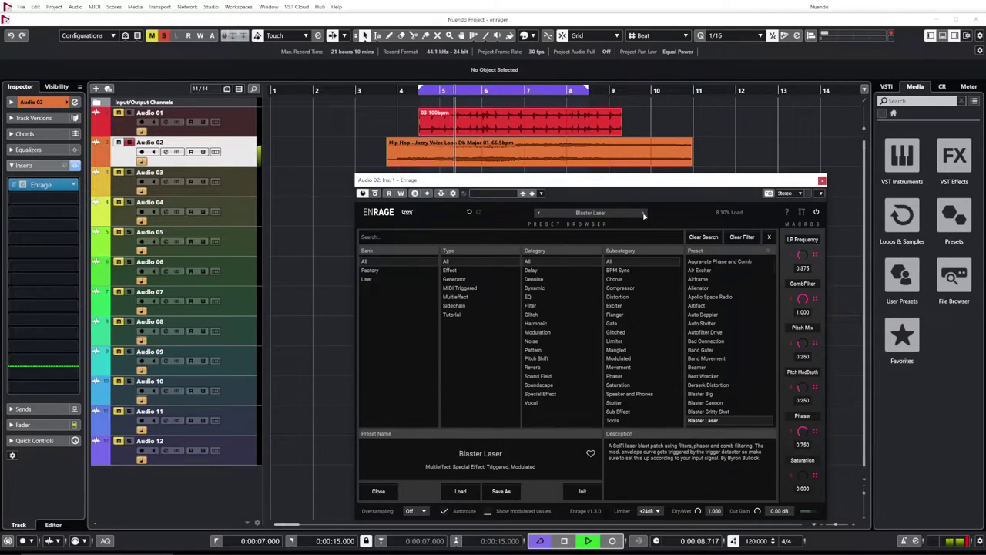
pyautogui.click(644, 215)
pyautogui.click(643, 214)
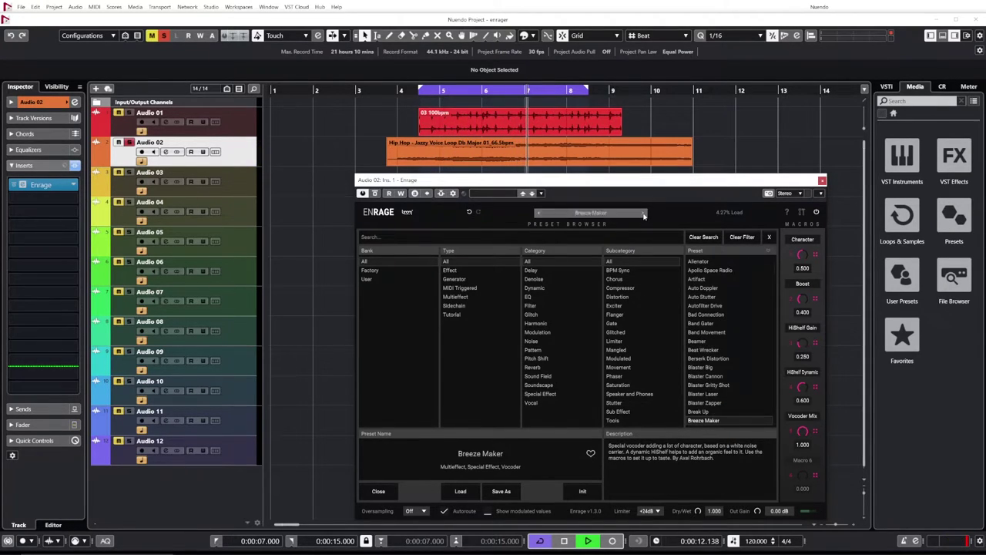
pyautogui.click(644, 214)
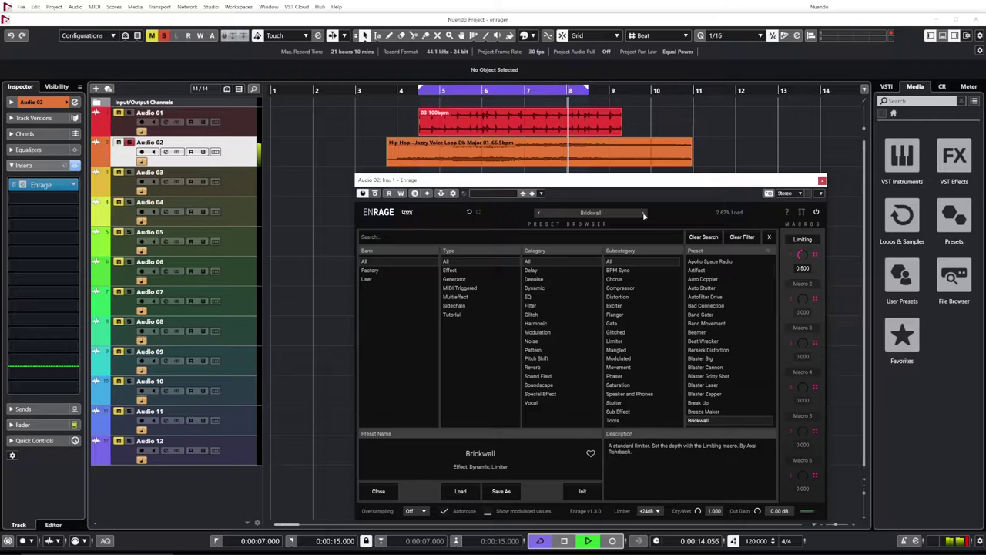
pyautogui.click(643, 214)
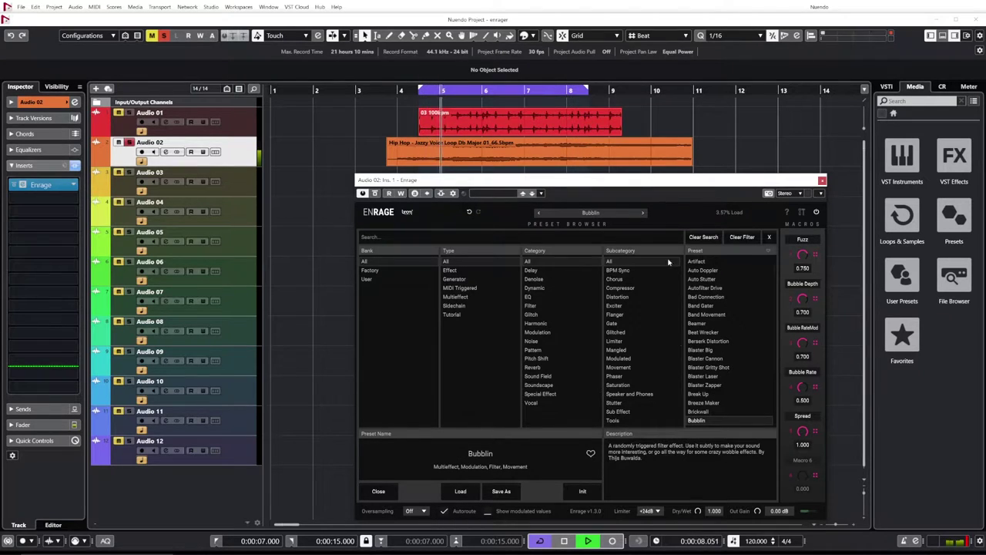
# Step: Stop playback and reset Enrage to the empty Init preset
pyautogui.press('space')
pyautogui.click(583, 492)
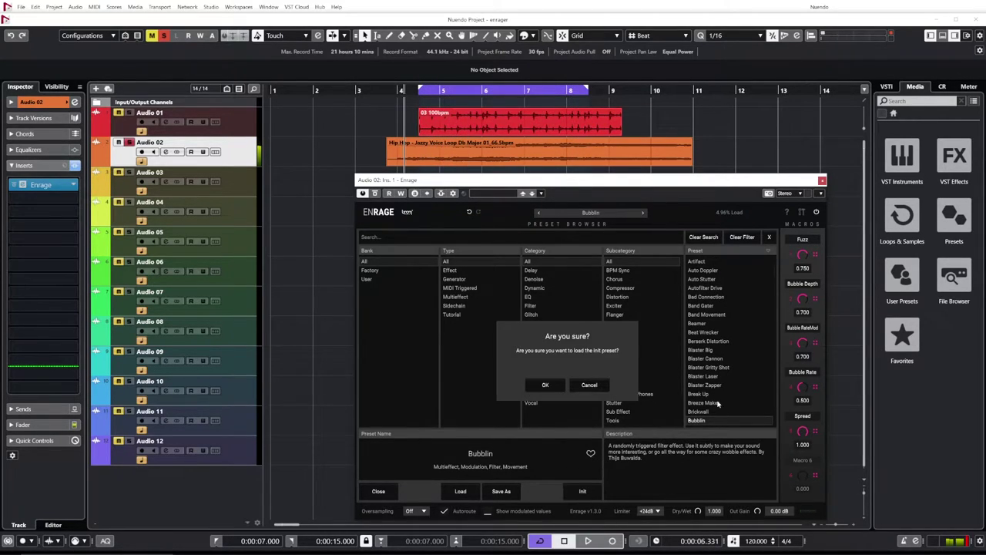
pyautogui.click(547, 385)
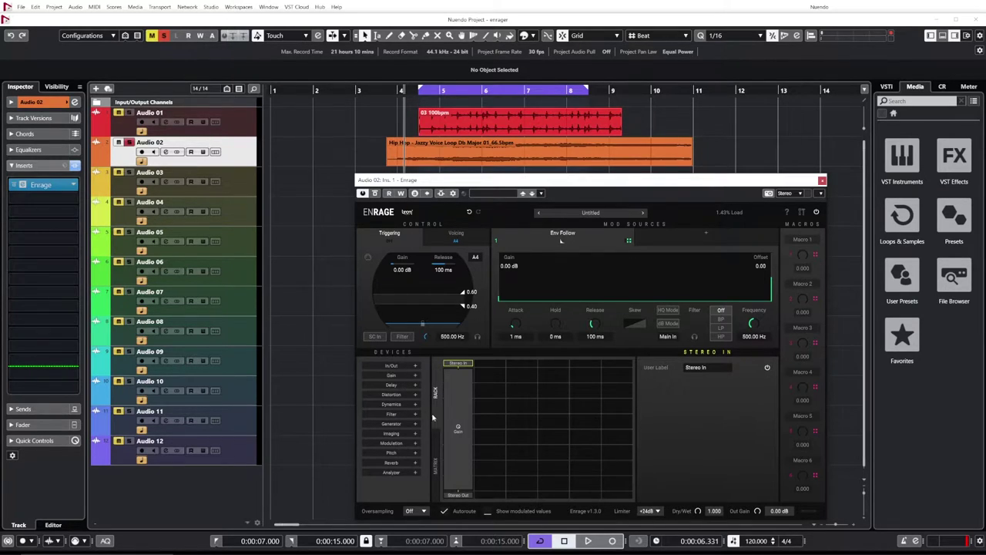
# Step: Add a Grain Dly delay to the rack, audition it, and raise its rate
pyautogui.click(402, 386)
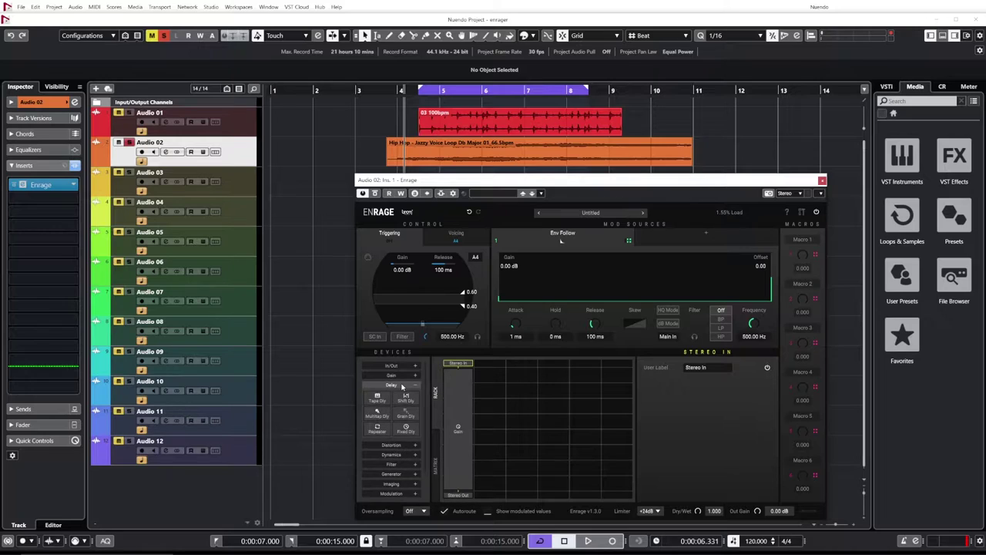
pyautogui.moveTo(406, 414); pyautogui.dragTo(458, 376)
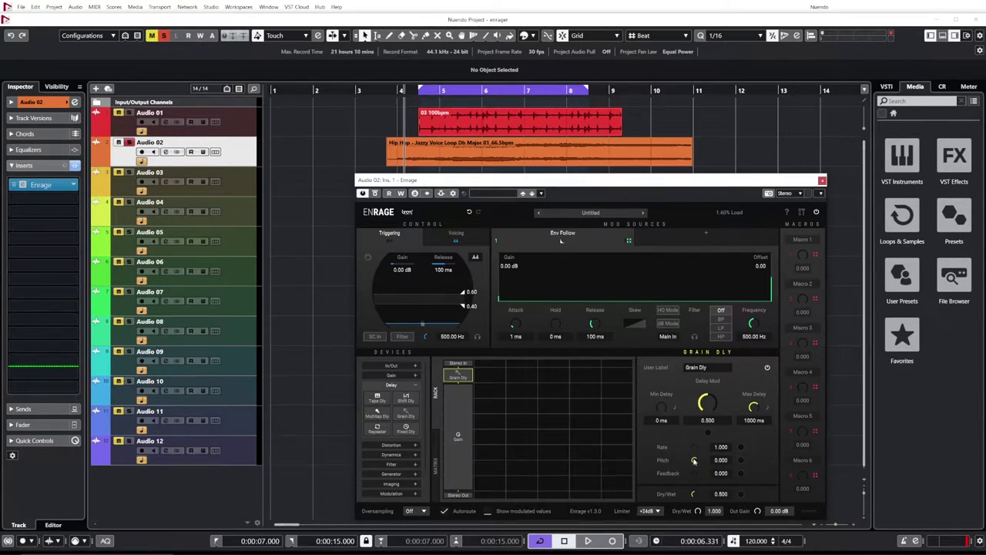
pyautogui.press('space')
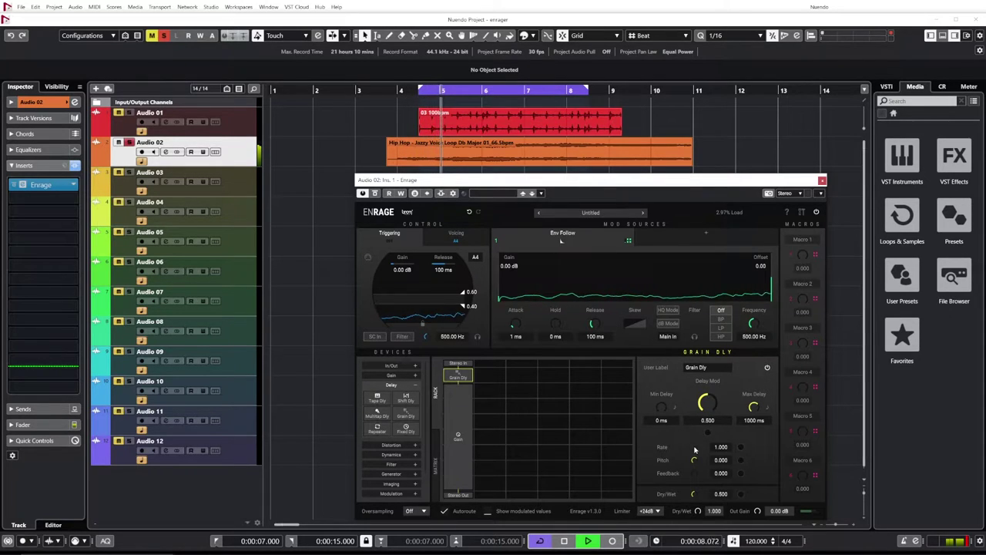
pyautogui.press('space')
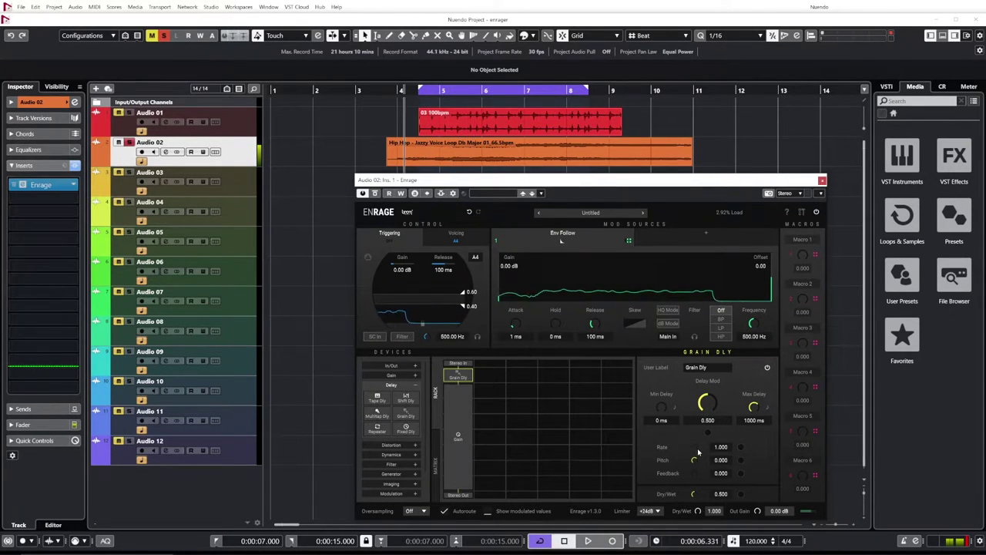
pyautogui.moveTo(699, 453)
pyautogui.mouseDown()
pyautogui.moveTo(694, 513)
pyautogui.moveTo(701, 409)
pyautogui.moveTo(695, 471)
pyautogui.mouseUp()
pyautogui.press('space')
pyautogui.press('space')
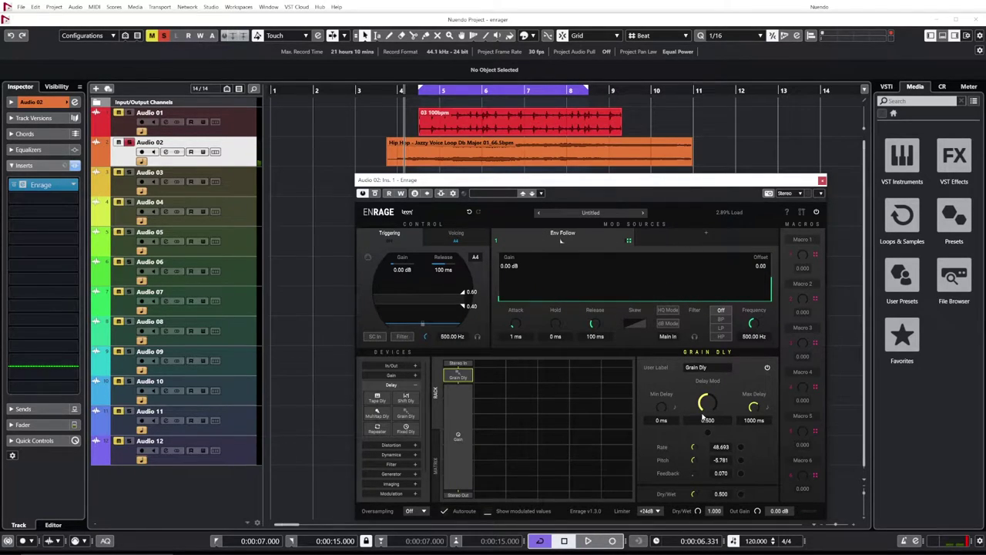
# Step: Add an LFO mod source and route it to the Grain Dly pitch
pyautogui.click(701, 241)
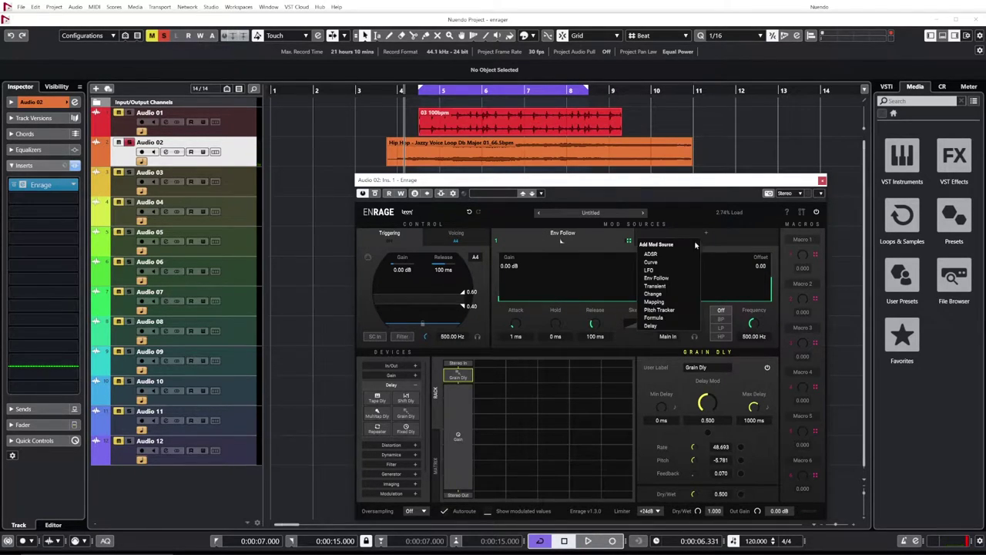
pyautogui.click(658, 271)
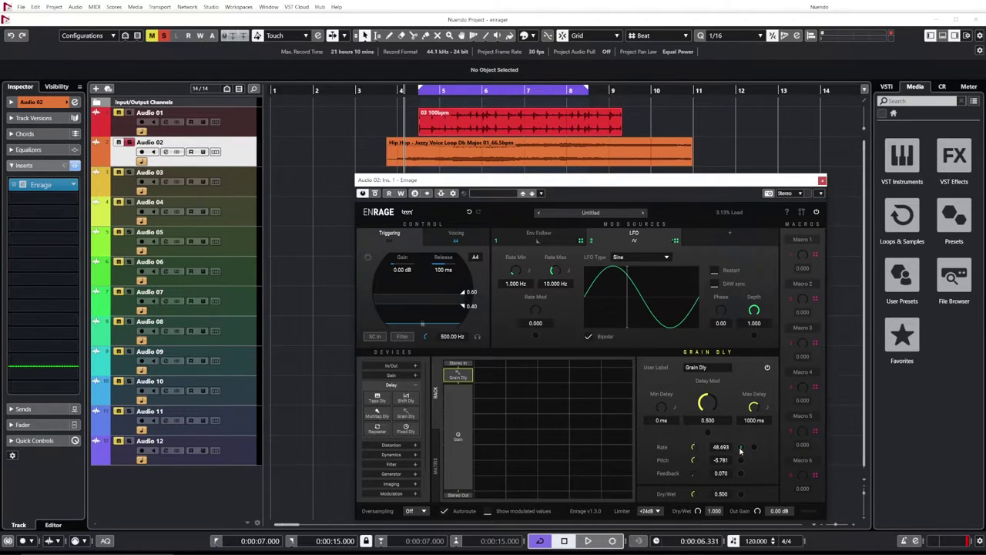
pyautogui.moveTo(740, 449)
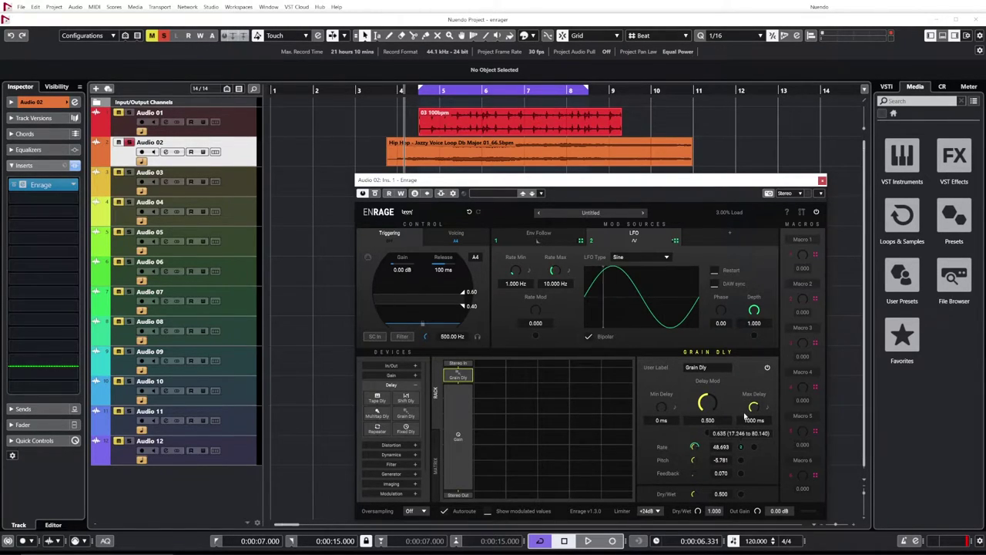
pyautogui.press('space')
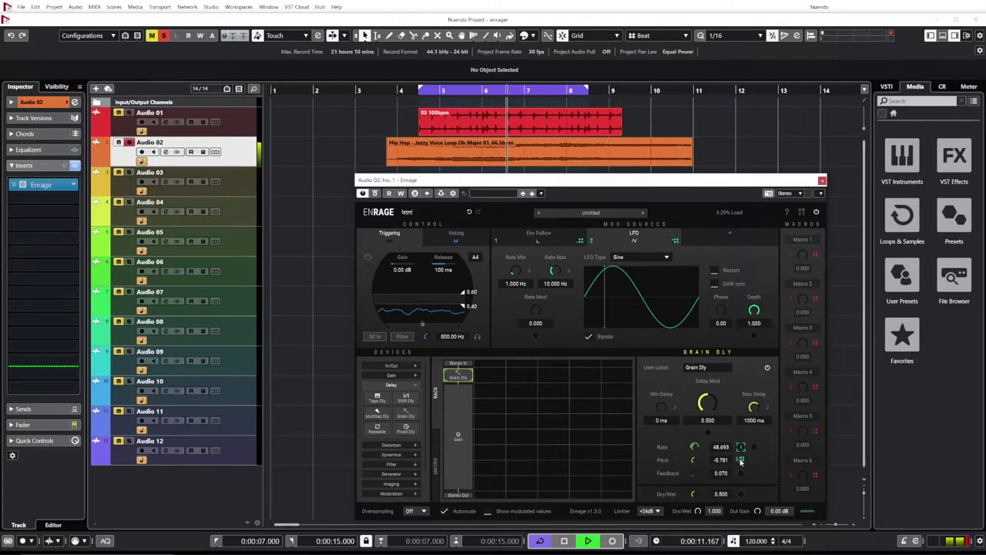
pyautogui.moveTo(741, 461); pyautogui.dragTo(744, 428)
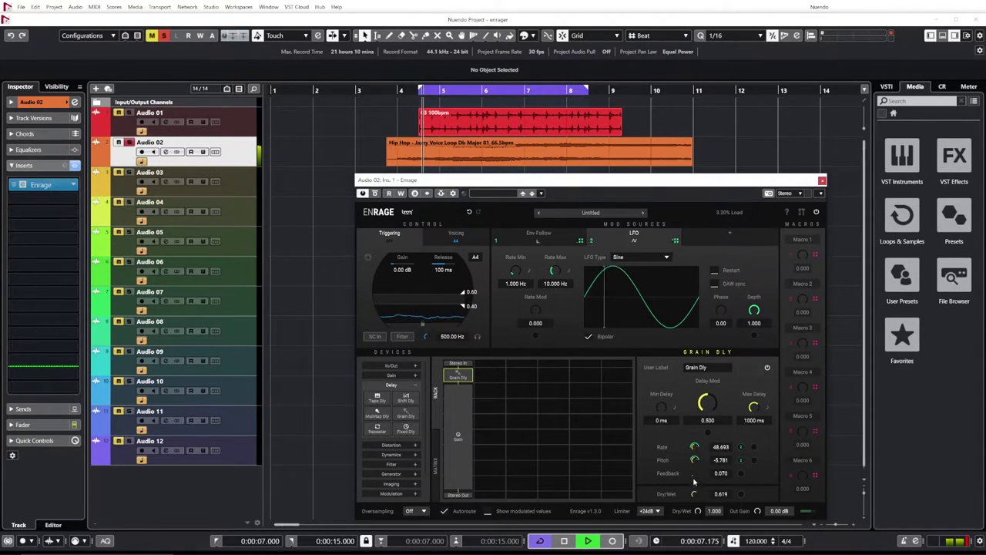
# Step: Set the Grain Dly dry/wet to 1.000, audition it, and add a Tape Dly to the rack
pyautogui.moveTo(695, 494); pyautogui.dragTo(698, 438)
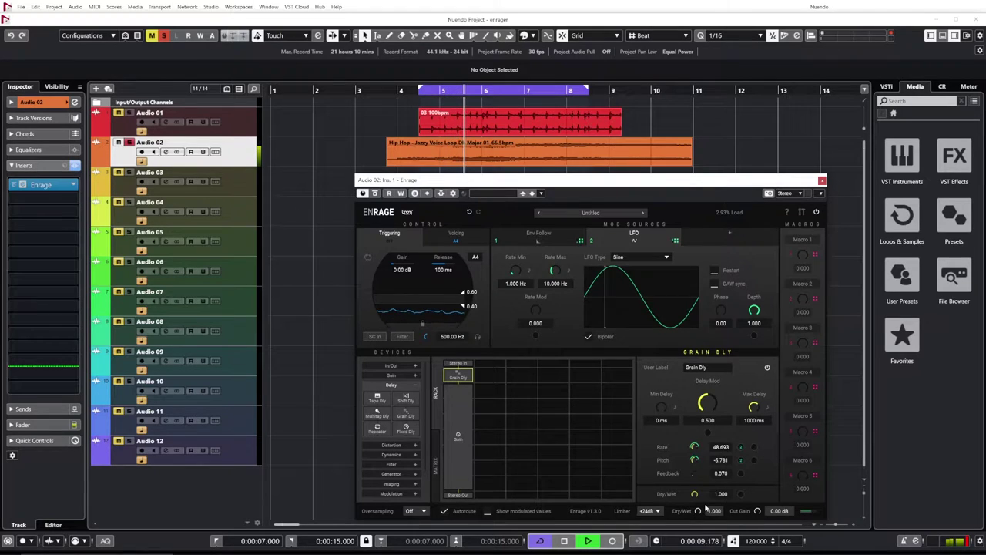
pyautogui.press('space')
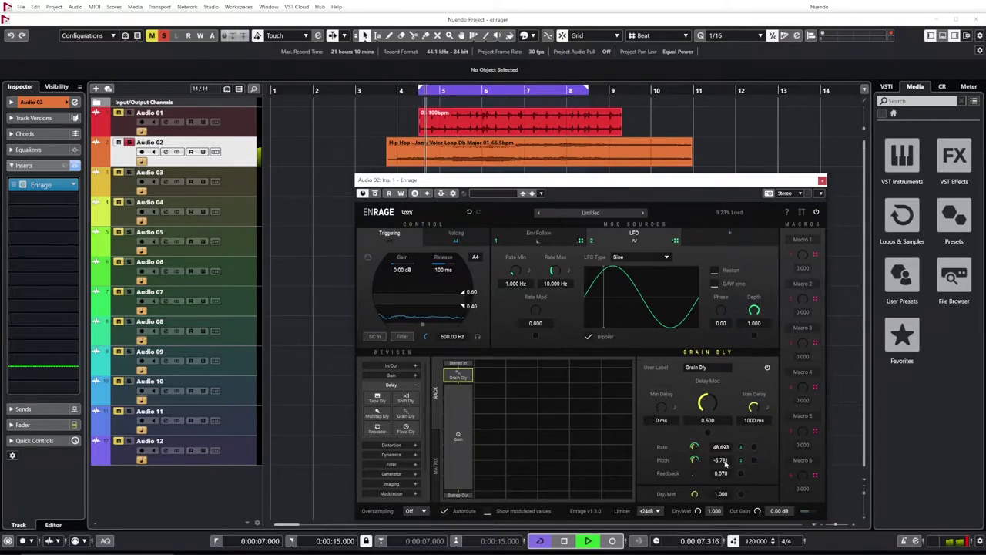
pyautogui.press('space')
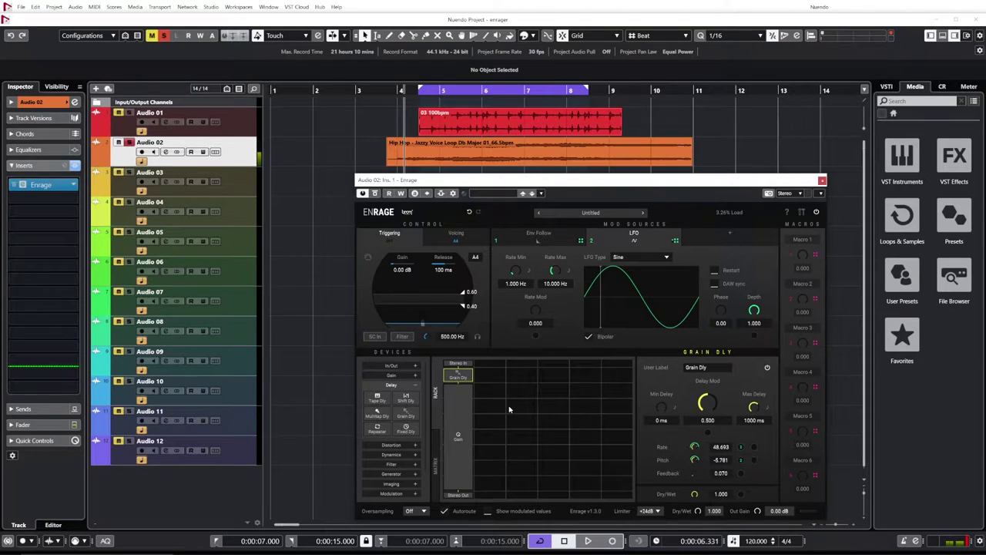
pyautogui.moveTo(376, 400); pyautogui.dragTo(458, 390)
# Step: Remove the Grain Dly from the rack and audition the Tape Dly alone
pyautogui.rightClick(459, 376)
pyautogui.click(477, 374)
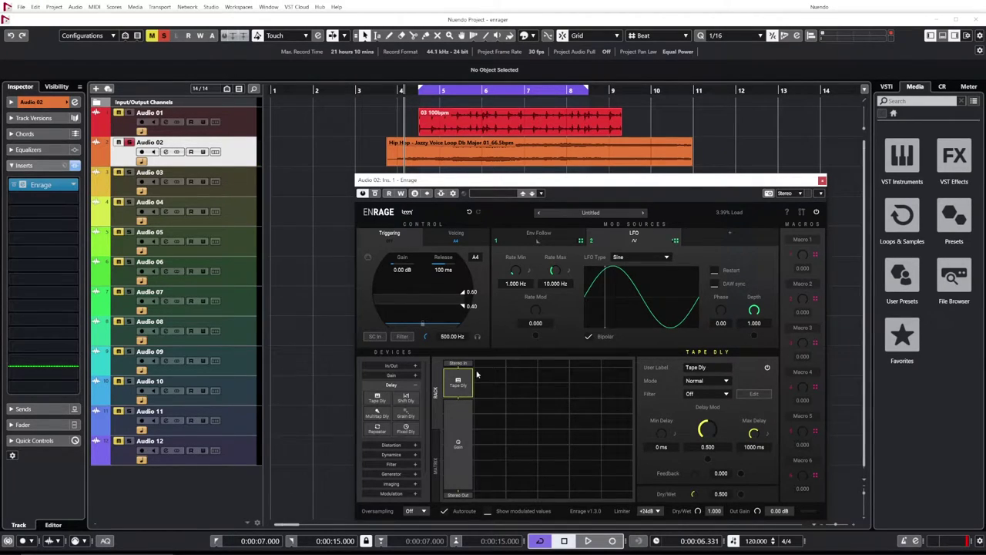
pyautogui.press('space')
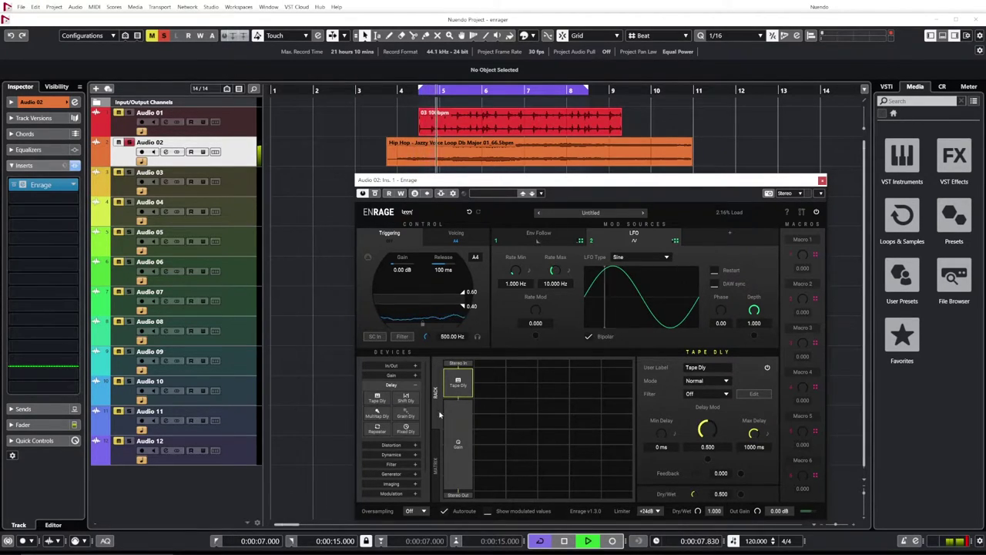
pyautogui.press('space')
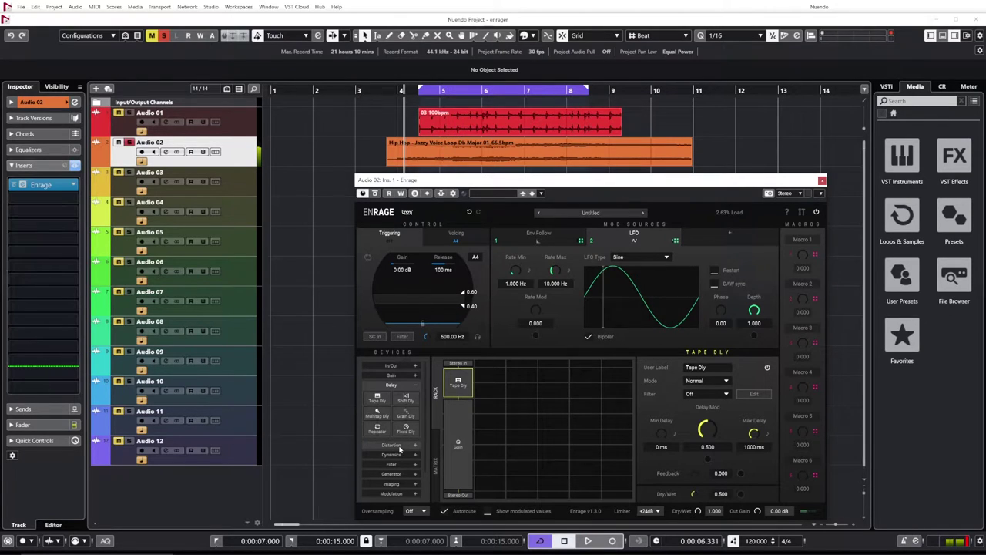
# Step: Add a VariDrive after the Tape Dly, raise its balance to 0.307, and LFO-modulate it
pyautogui.click(397, 446)
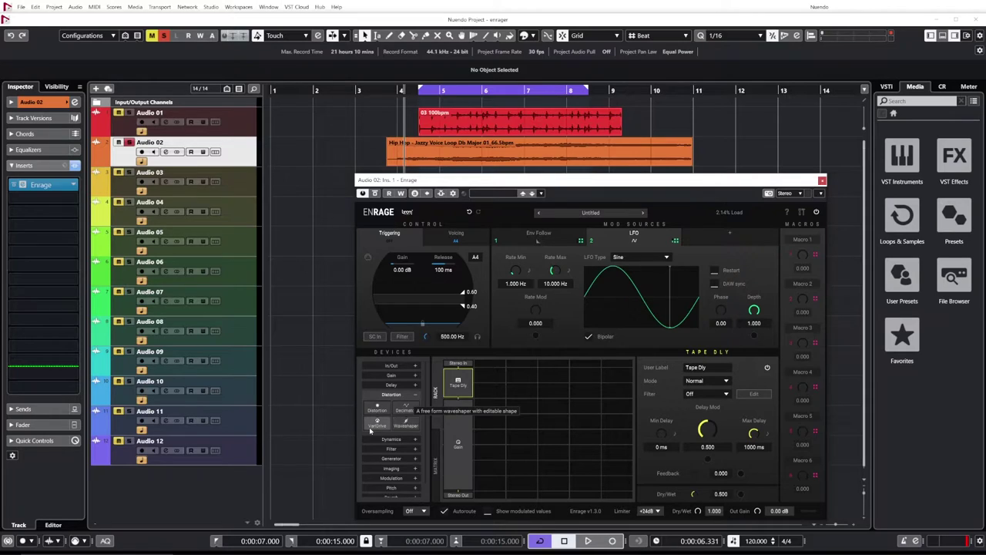
pyautogui.moveTo(378, 422); pyautogui.dragTo(458, 407)
pyautogui.press('space')
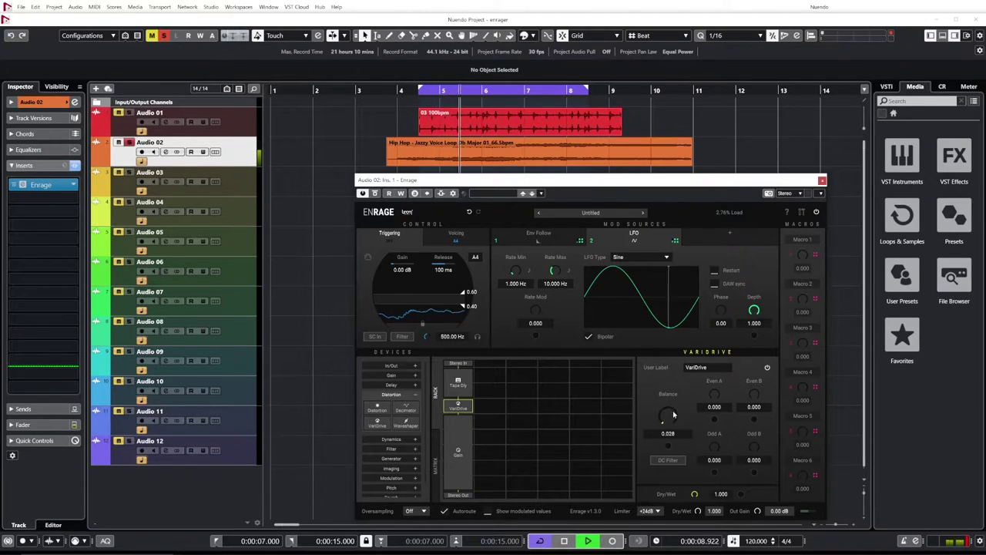
pyautogui.moveTo(671, 413); pyautogui.dragTo(755, 308)
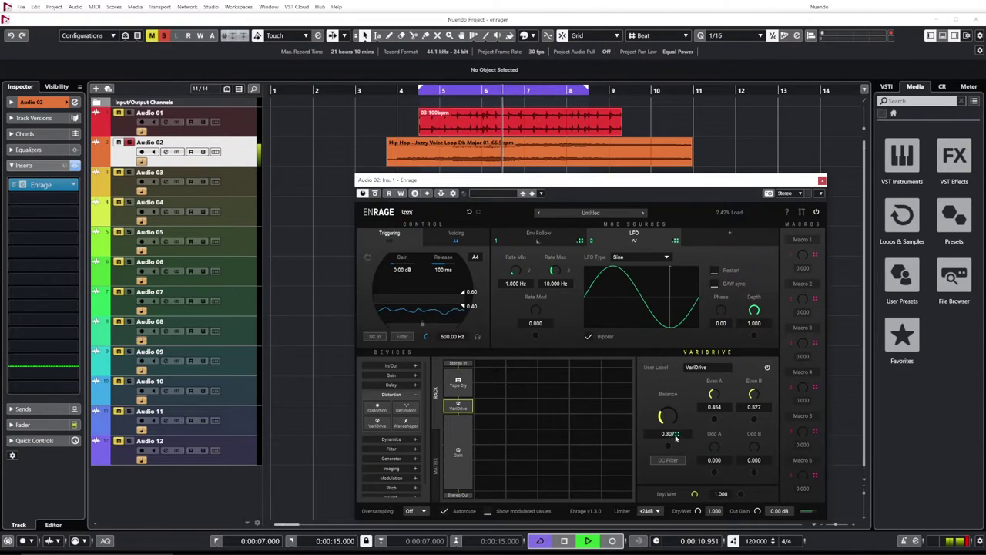
pyautogui.moveTo(663, 450); pyautogui.dragTo(663, 417)
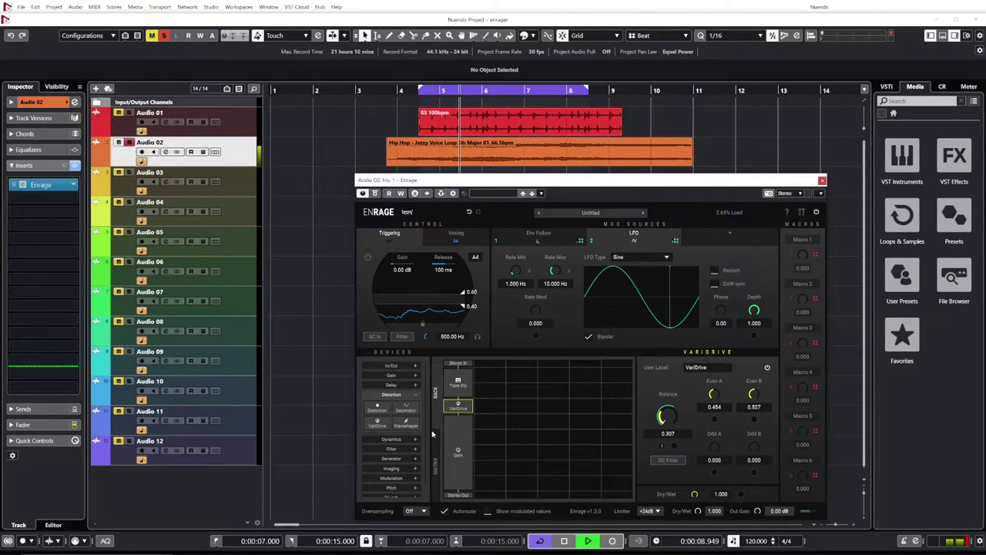
# Step: Add a Compressor after the VariDrive and lower its threshold to -41.74 dB
pyautogui.press('space')
pyautogui.click(399, 440)
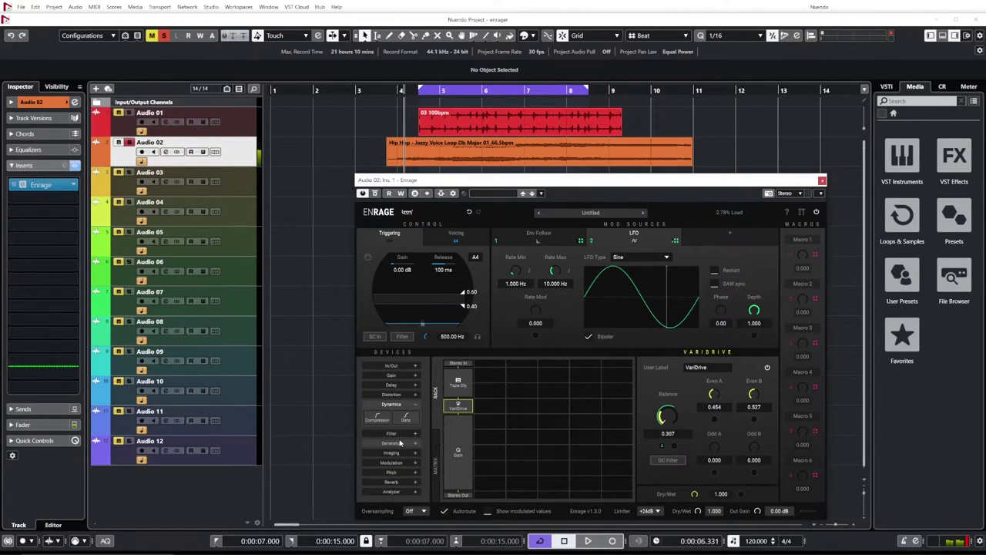
pyautogui.moveTo(377, 417); pyautogui.dragTo(485, 422)
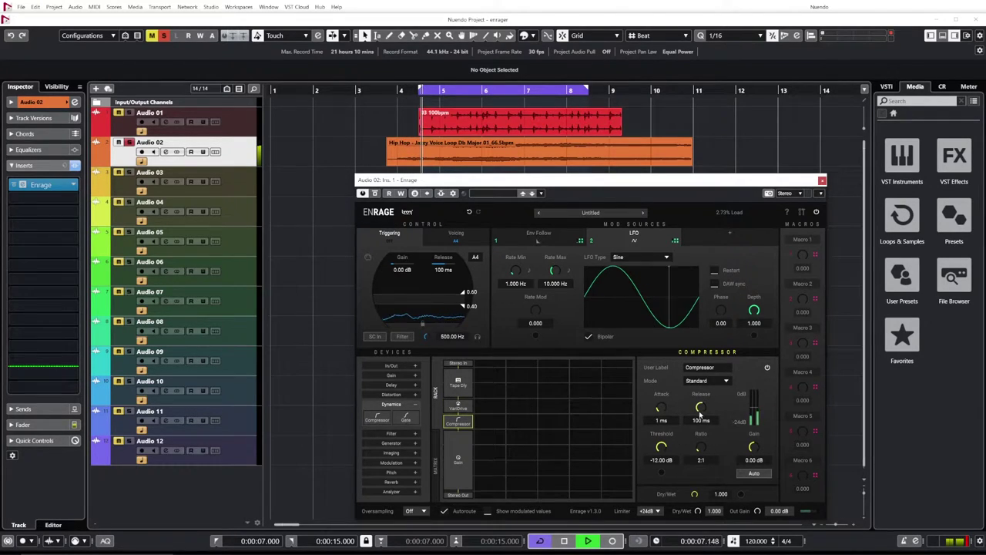
pyautogui.moveTo(661, 447); pyautogui.dragTo(647, 511)
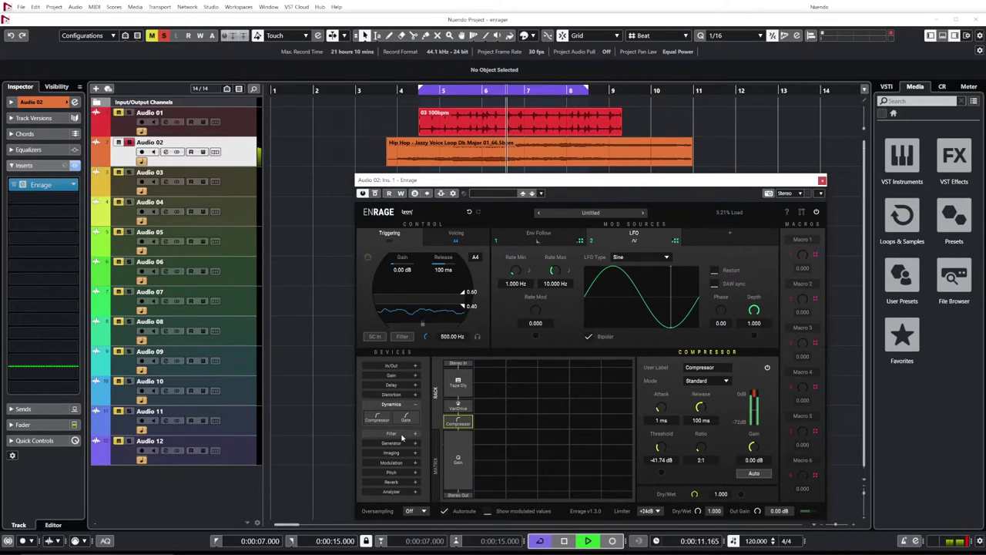
# Step: Add the Splash filter from the Filter devices right after the Compressor
pyautogui.press('space')
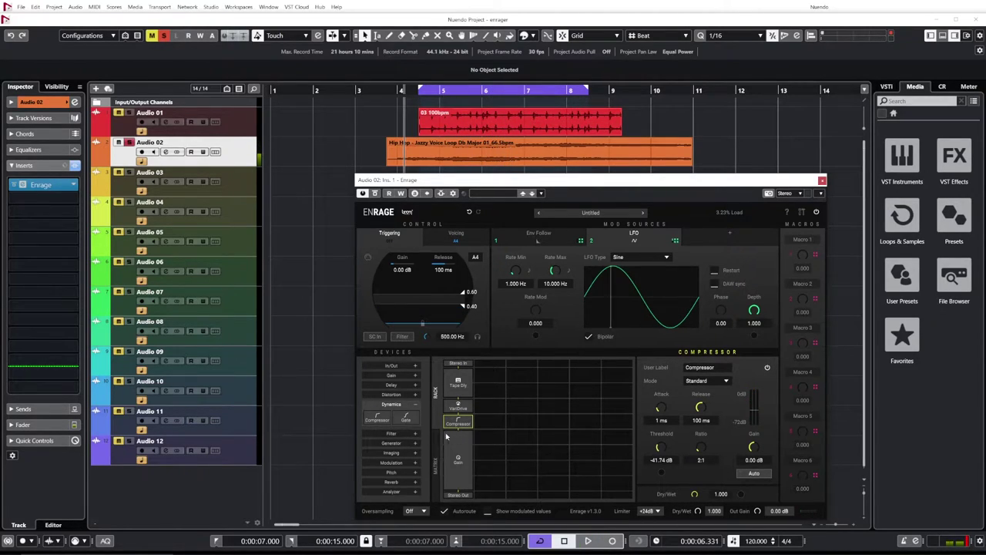
pyautogui.click(392, 433)
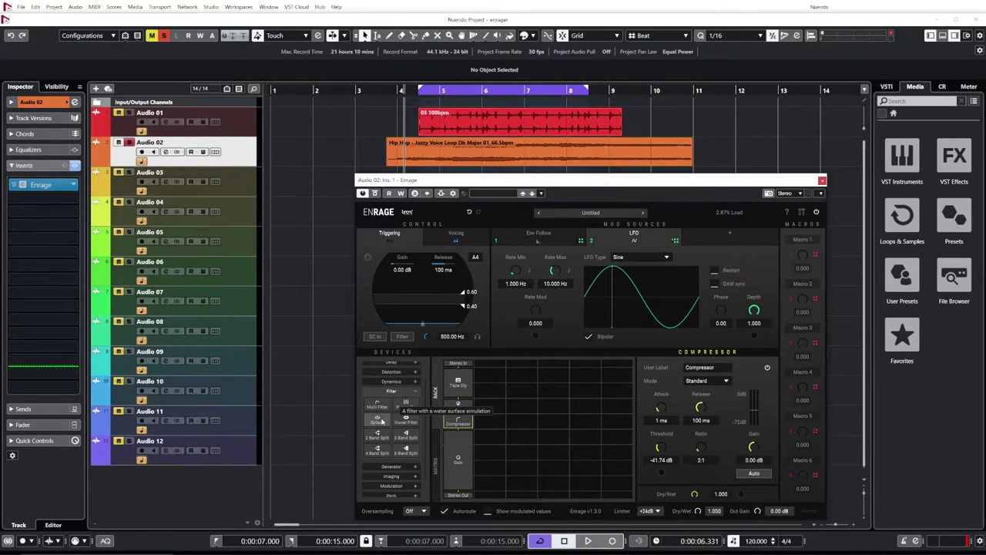
pyautogui.moveTo(380, 423); pyautogui.dragTo(446, 441)
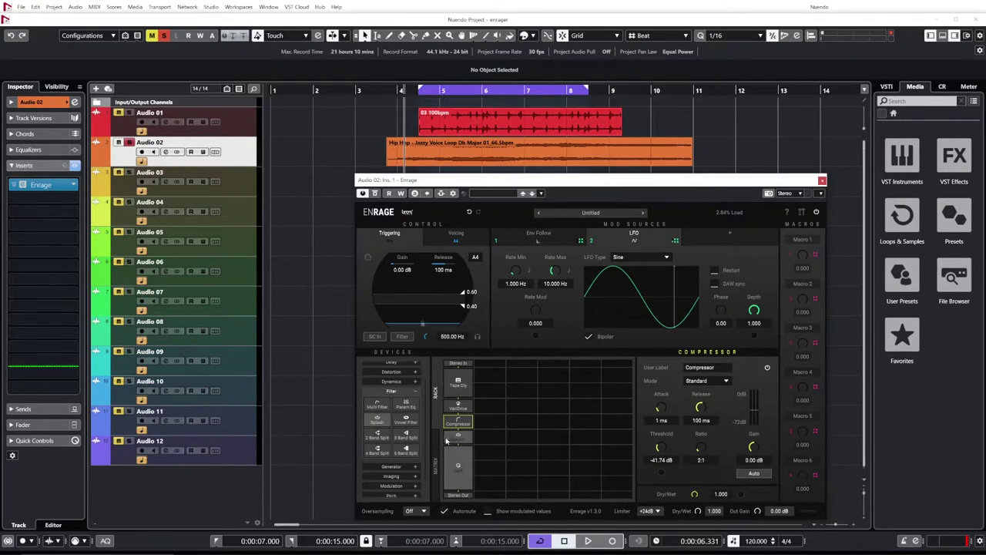
# Step: Route the envelope follower to modulate the Splash filter frequency while playing
pyautogui.click(465, 441)
pyautogui.press('space')
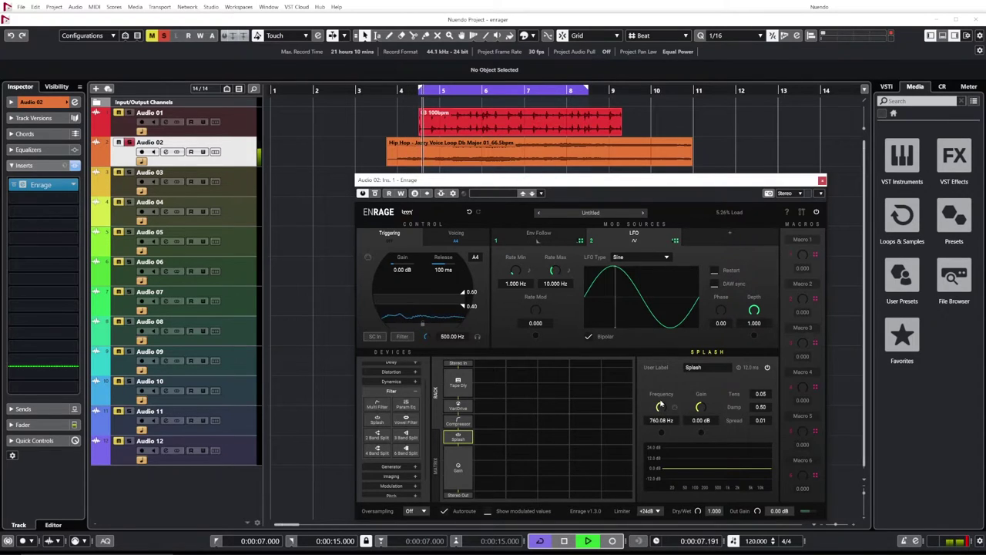
pyautogui.click(570, 244)
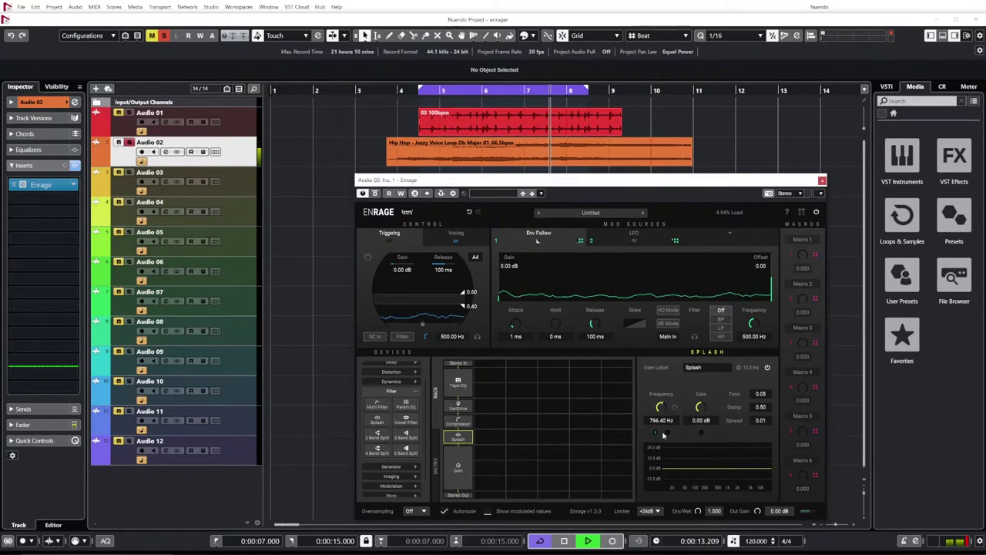
pyautogui.moveTo(657, 435); pyautogui.dragTo(660, 409)
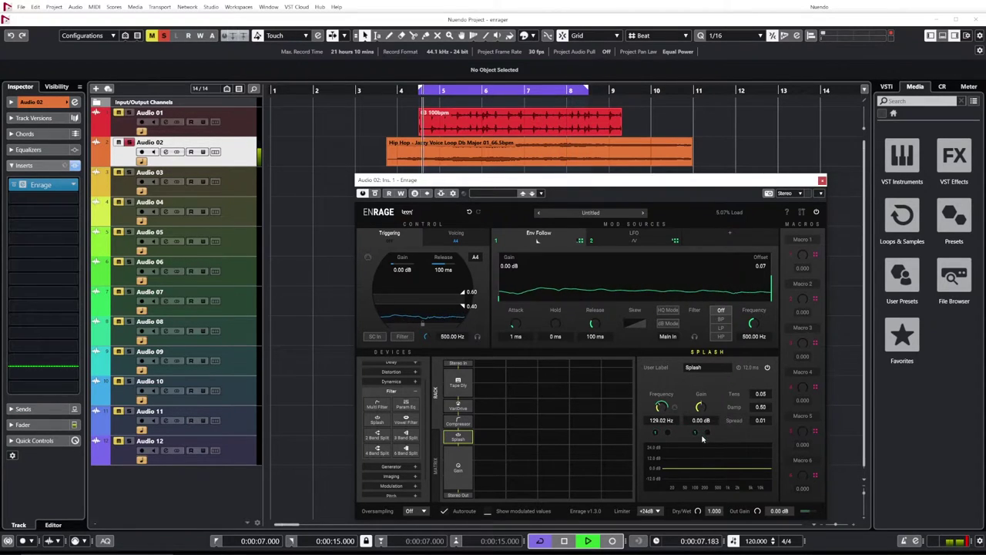
# Step: Boost Splash gain to 1.26 dB and raise the follower frequency to 2621 Hz
pyautogui.moveTo(702, 438); pyautogui.dragTo(703, 385)
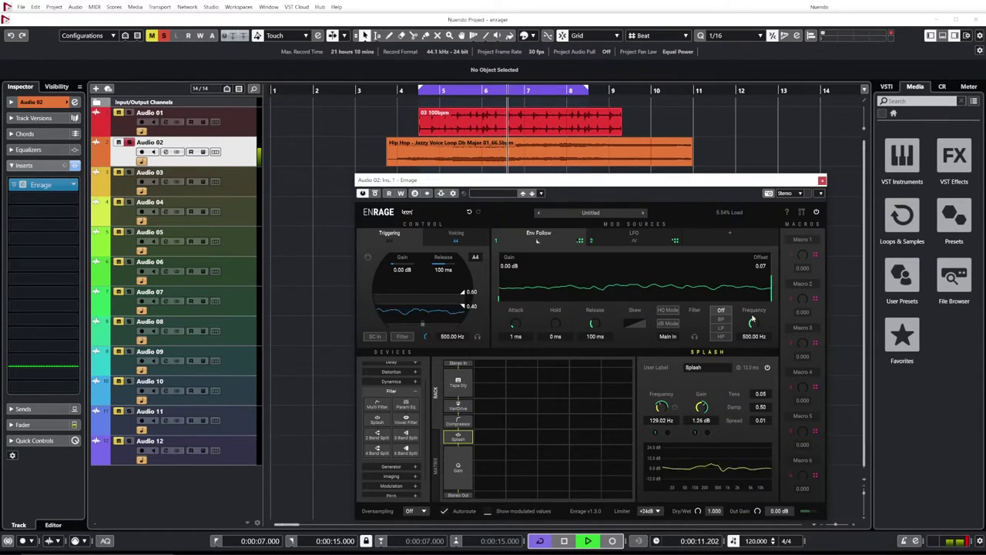
pyautogui.moveTo(753, 324); pyautogui.dragTo(755, 293)
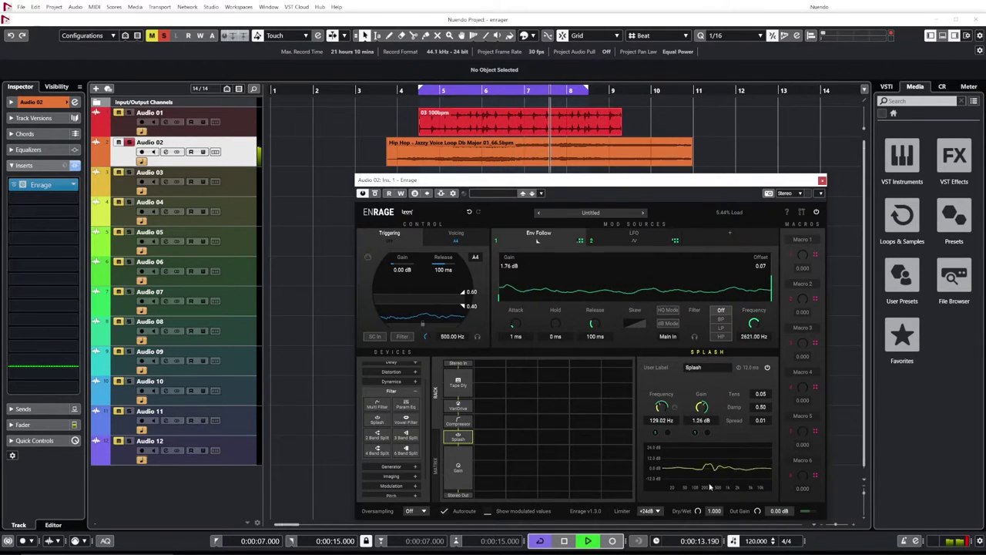
pyautogui.press('space')
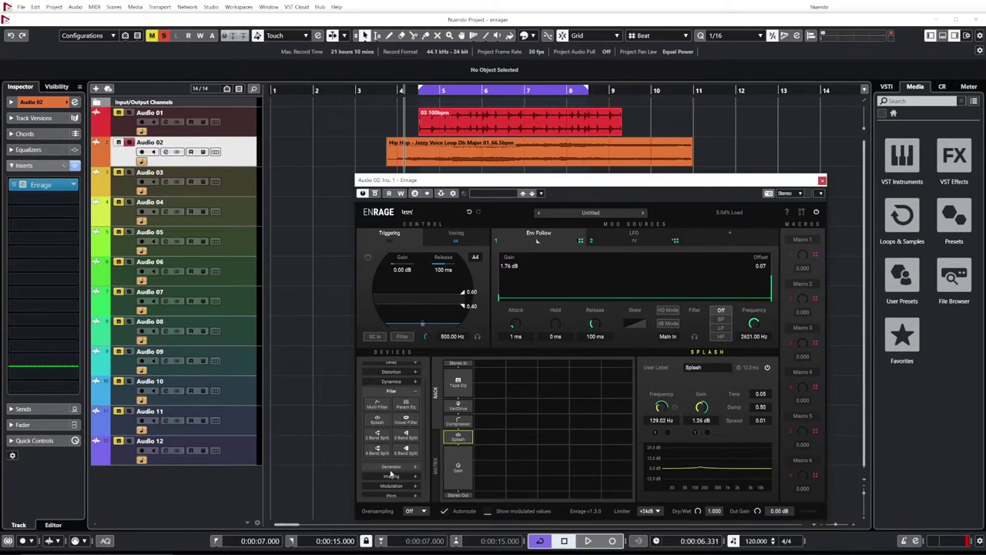
pyautogui.click(391, 469)
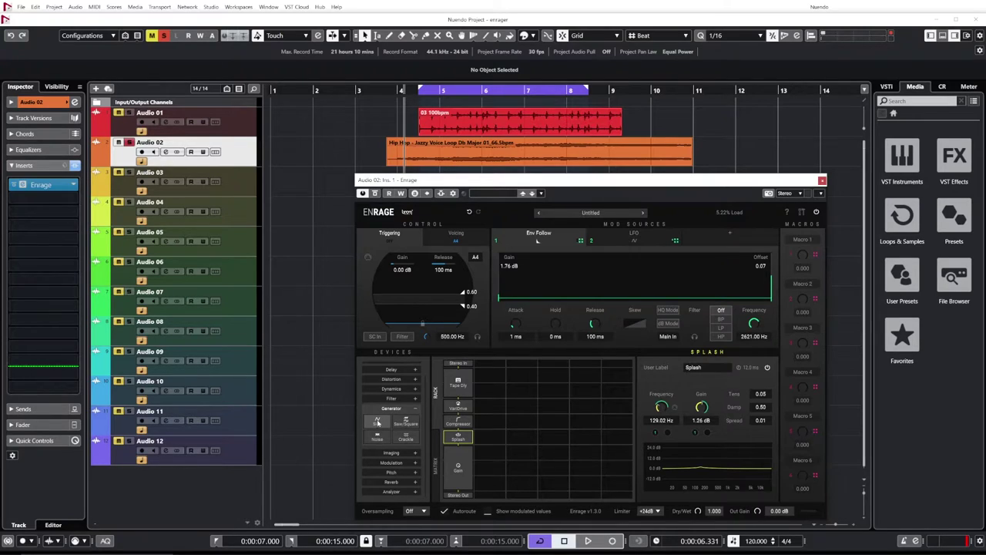
pyautogui.moveTo(378, 422); pyautogui.dragTo(496, 392)
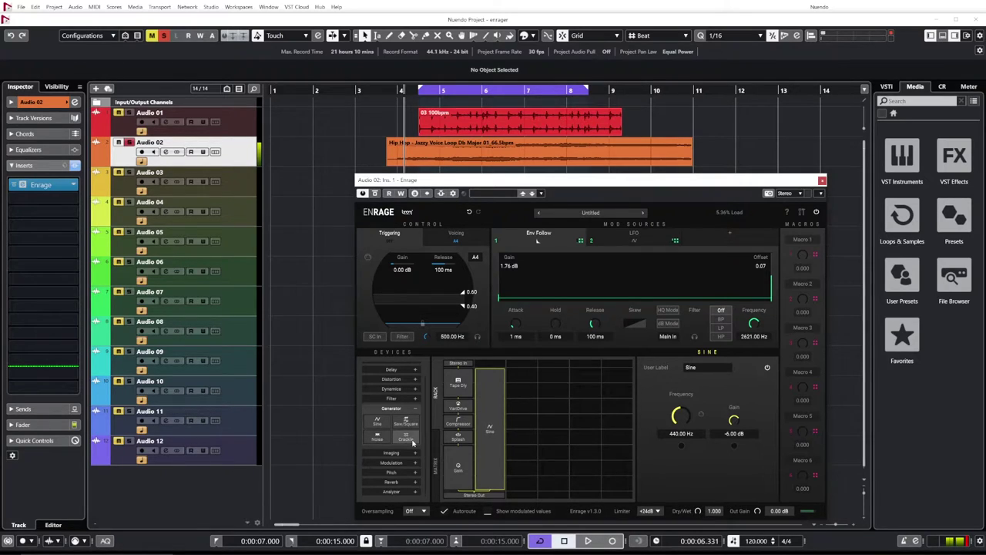
pyautogui.moveTo(413, 441); pyautogui.dragTo(490, 482)
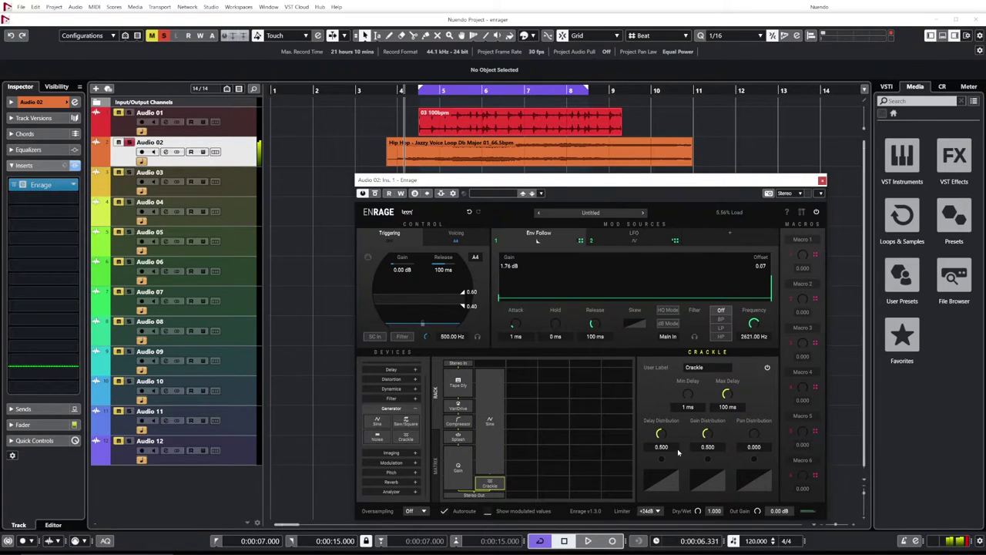
pyautogui.rightClick(489, 485)
pyautogui.click(512, 479)
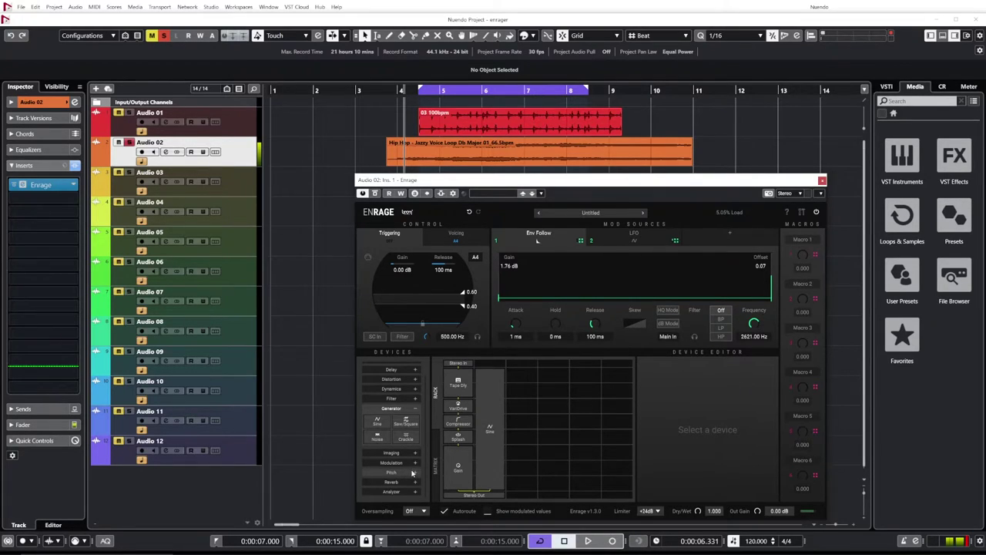
pyautogui.click(415, 471)
pyautogui.moveTo(377, 466); pyautogui.dragTo(490, 482)
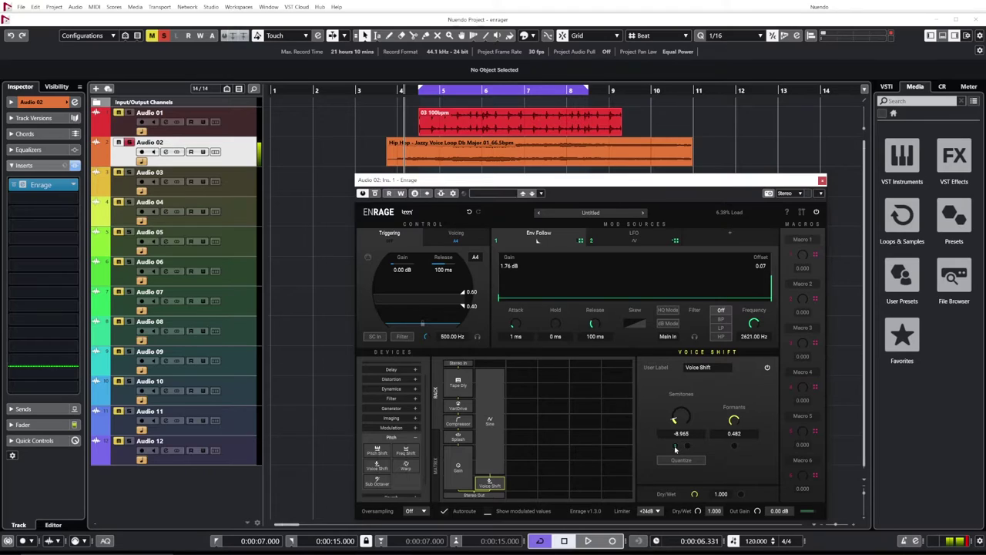
pyautogui.moveTo(675, 450); pyautogui.dragTo(679, 421)
pyautogui.click(391, 427)
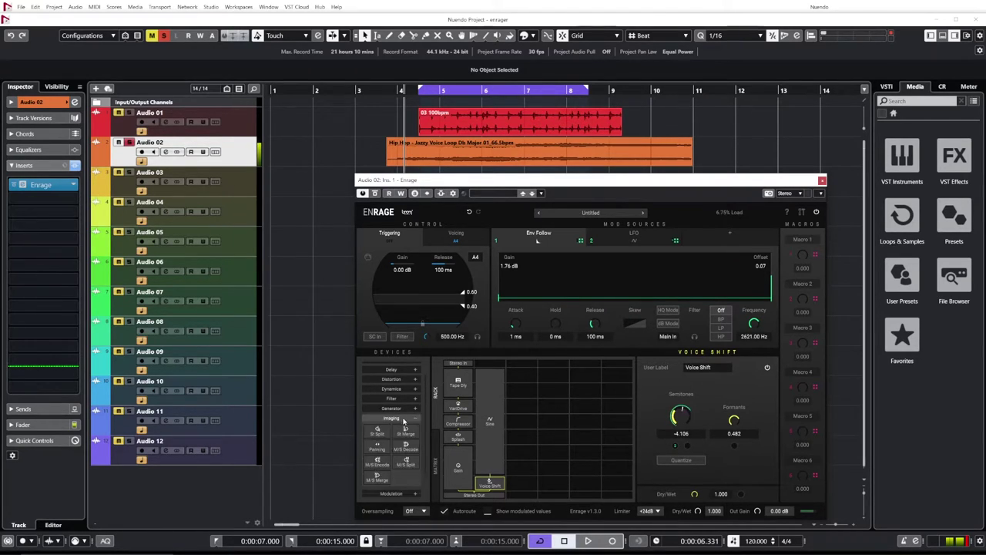
pyautogui.moveTo(377, 424); pyautogui.dragTo(508, 485)
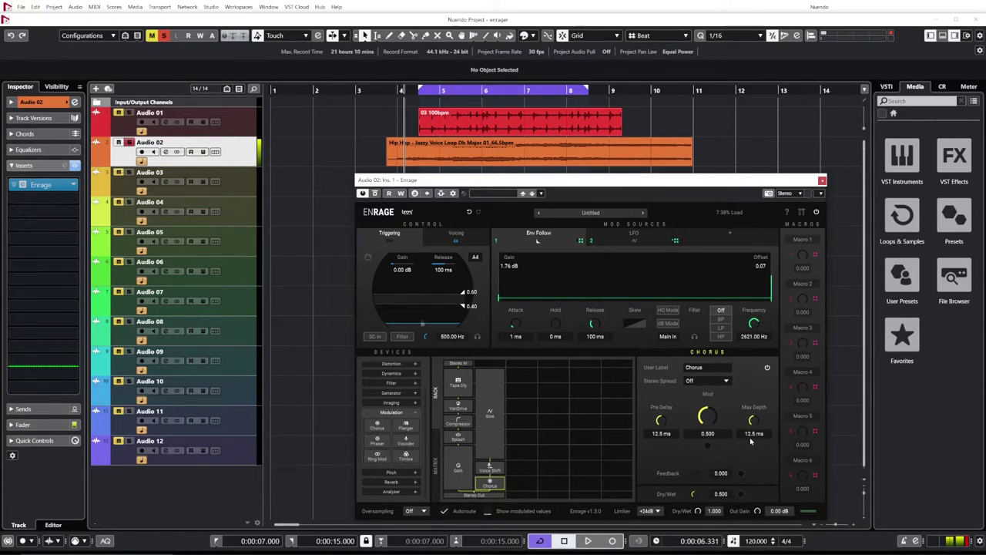
pyautogui.press('space')
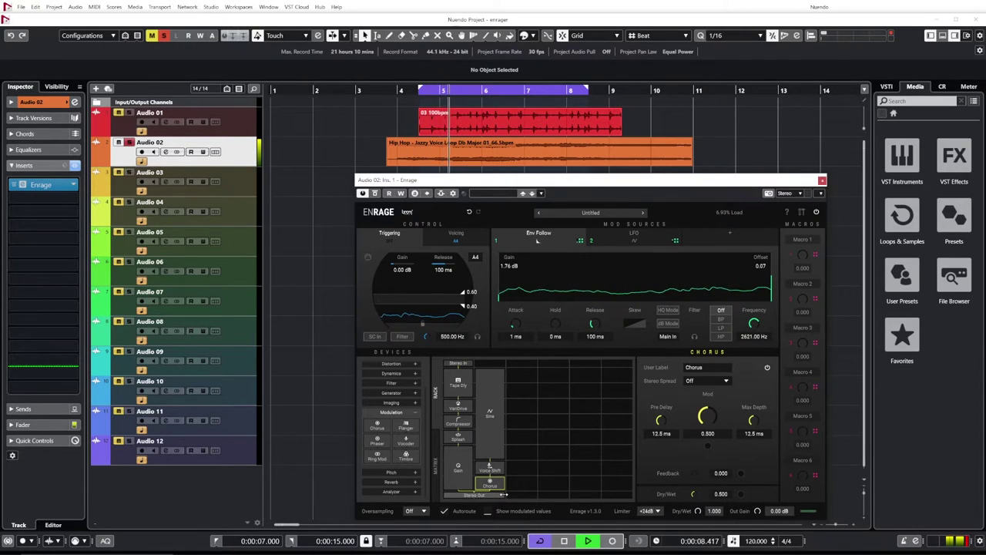
pyautogui.press('space')
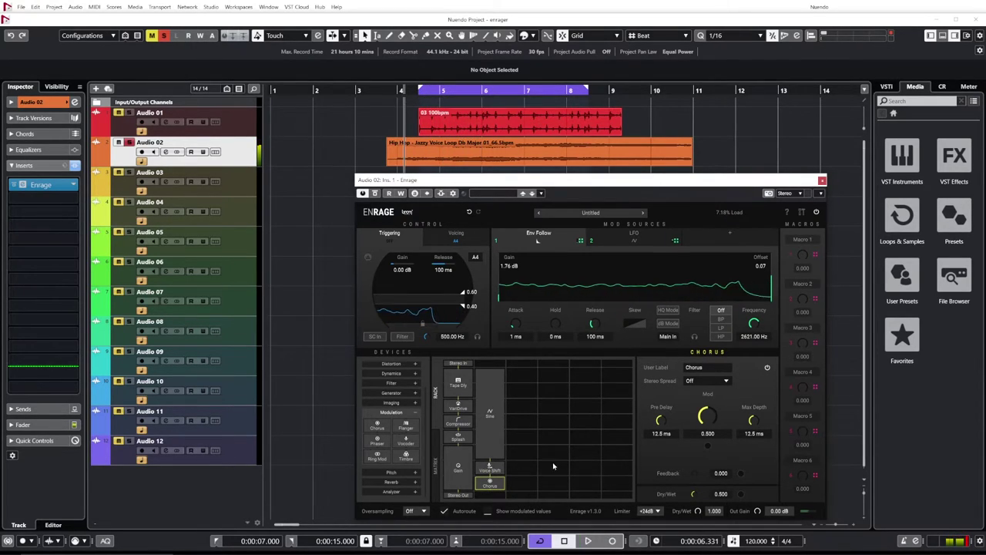
pyautogui.rightClick(493, 385)
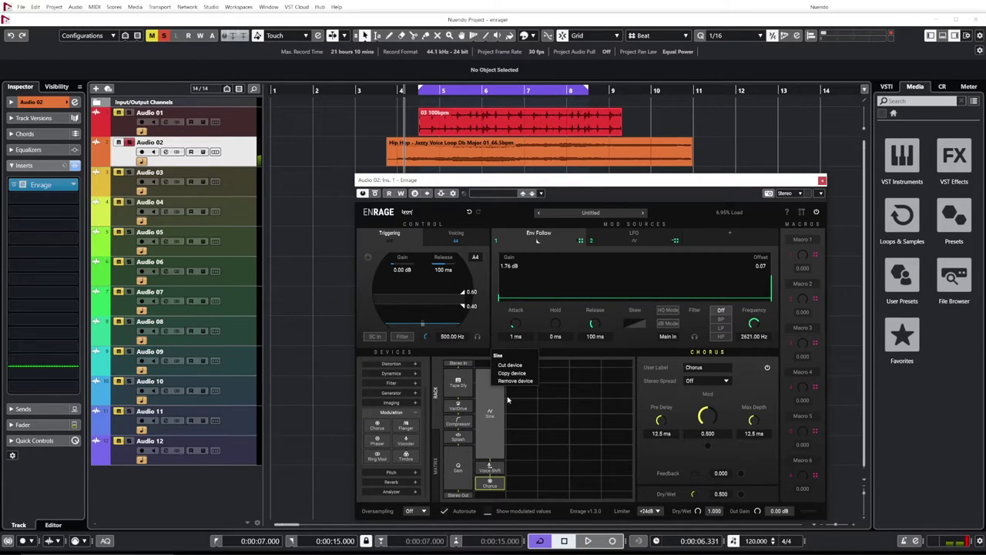
pyautogui.click(514, 383)
pyautogui.rightClick(494, 387)
pyautogui.click(515, 419)
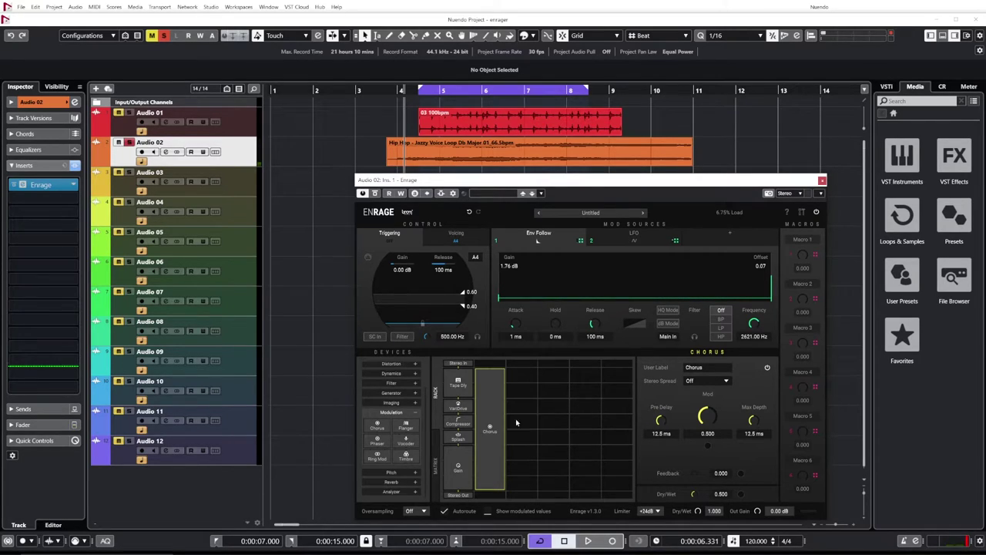
pyautogui.rightClick(496, 442)
pyautogui.click(518, 431)
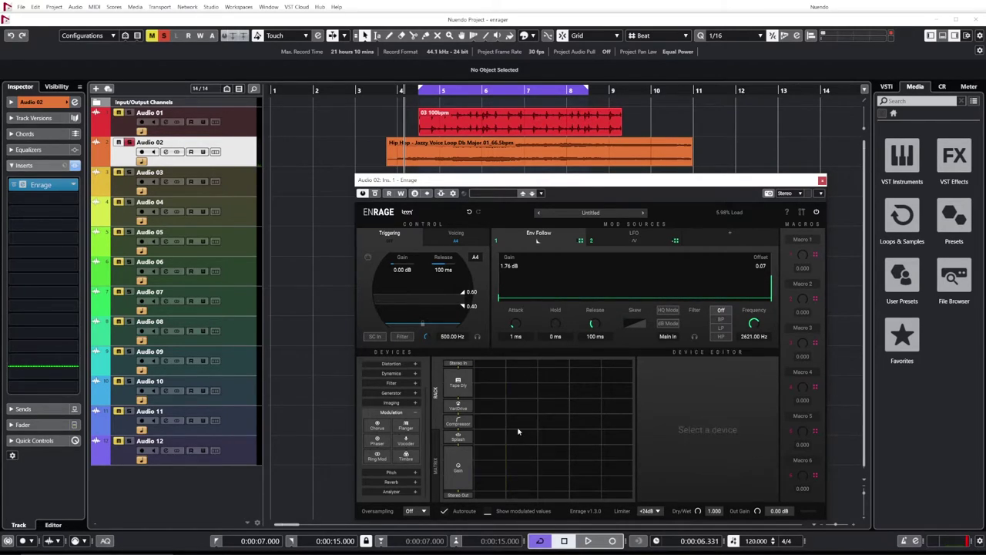
pyautogui.click(391, 403)
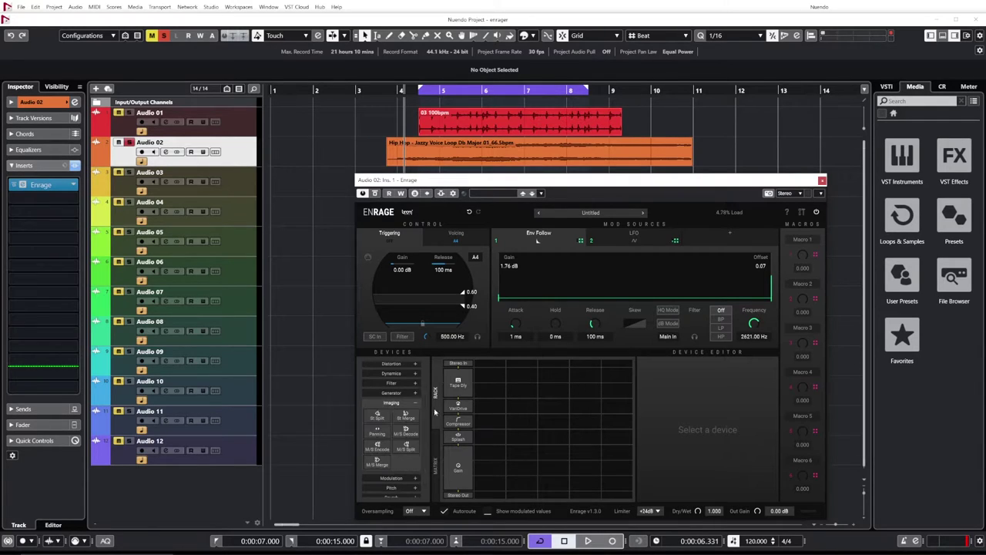
pyautogui.click(392, 478)
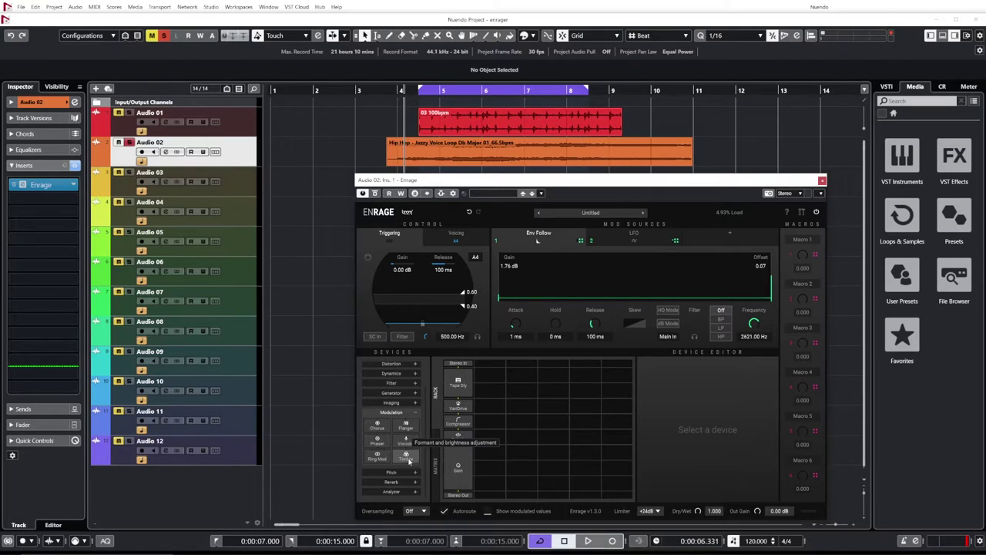
# Step: Add a Timbre device above Gain and adjust its warp and resolution while playing
pyautogui.moveTo(407, 460); pyautogui.dragTo(458, 468)
pyautogui.press('space')
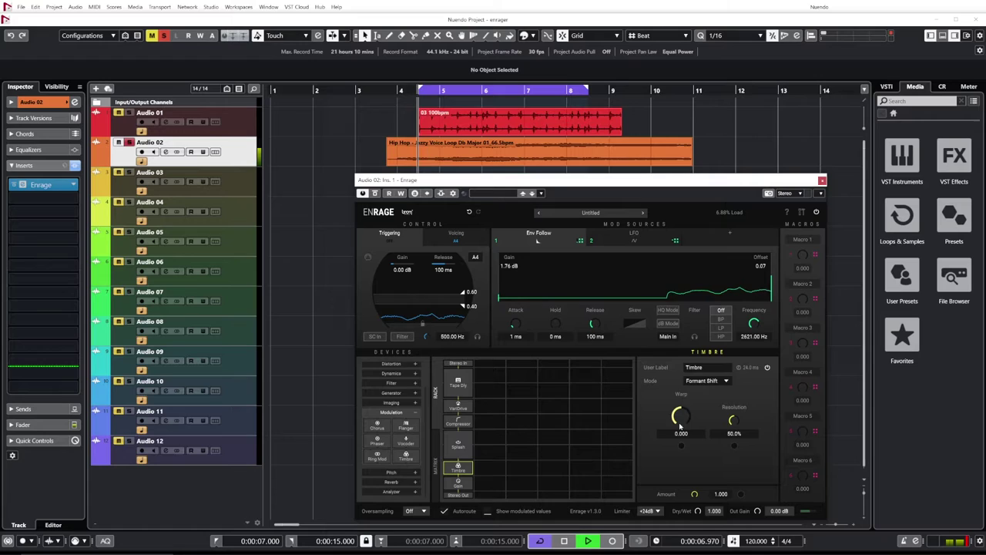
pyautogui.moveTo(681, 403); pyautogui.dragTo(734, 370)
pyautogui.moveTo(680, 416); pyautogui.dragTo(679, 454)
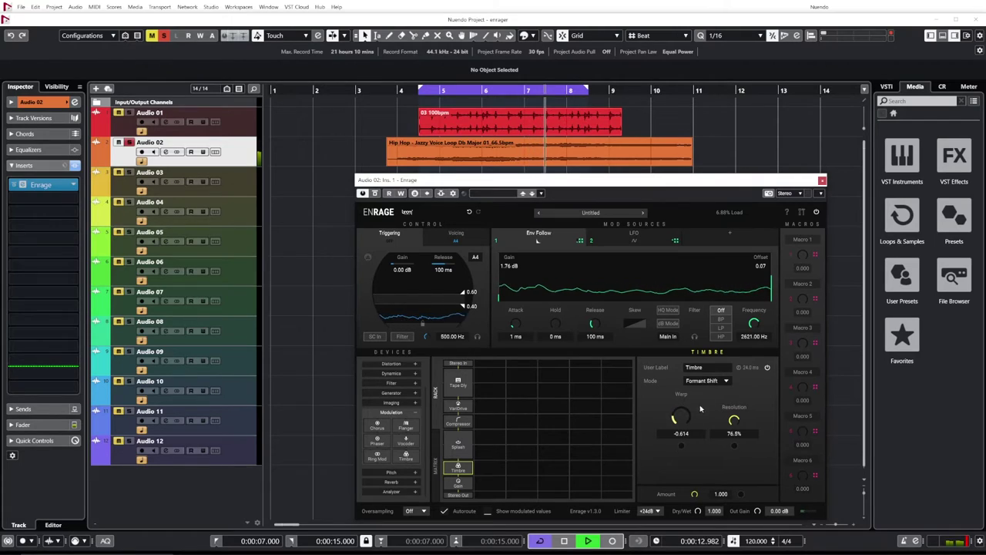
pyautogui.press('space')
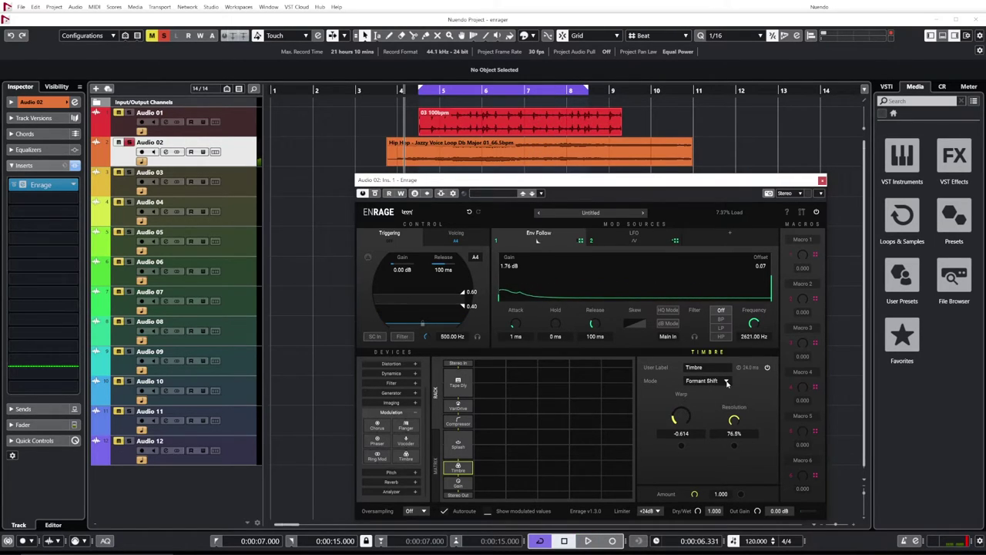
# Step: Try Timbre in Brightness mode with warp 0.475, then switch it to Quirk 1
pyautogui.click(727, 383)
pyautogui.click(715, 400)
pyautogui.press('space')
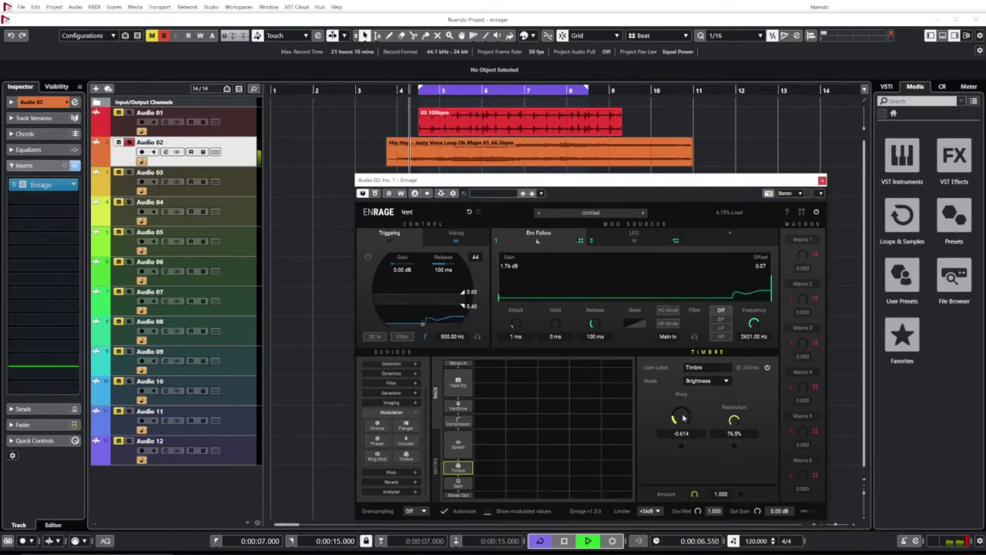
pyautogui.moveTo(683, 418); pyautogui.dragTo(683, 360)
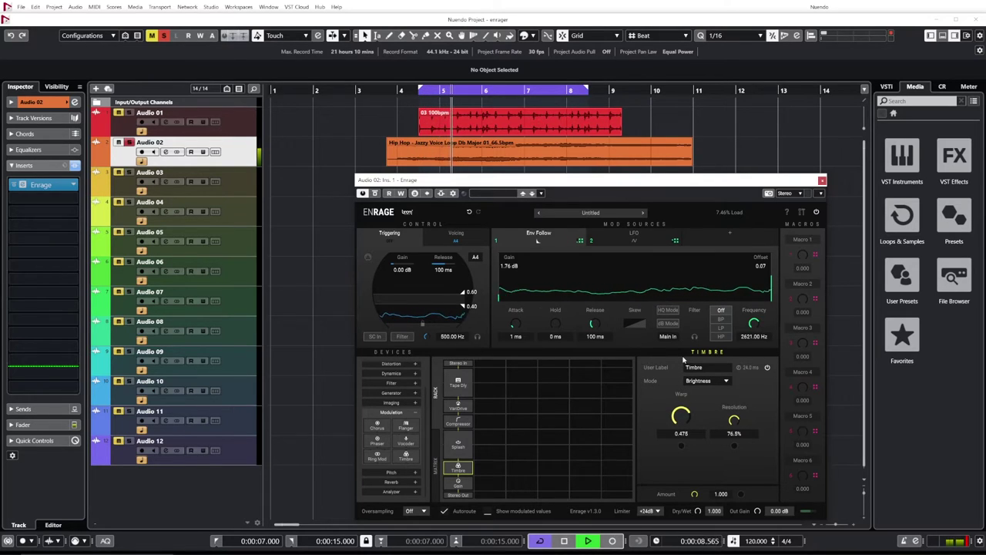
pyautogui.click(706, 381)
pyautogui.click(708, 397)
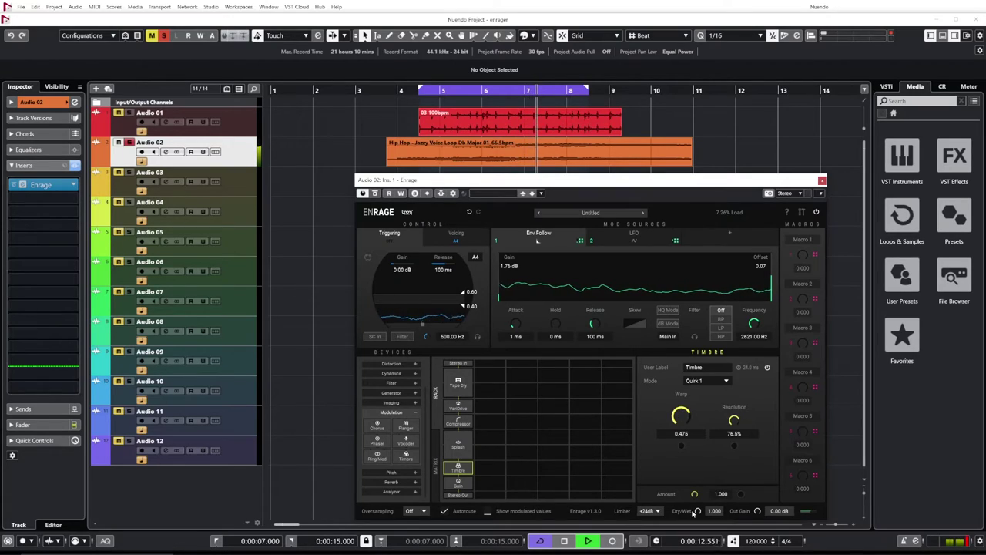
# Step: Raise Timbre warp to 0.698 and resolution to 90.8%, then replay the vocal
pyautogui.moveTo(681, 418); pyautogui.dragTo(681, 406)
pyautogui.moveTo(734, 422); pyautogui.dragTo(734, 410)
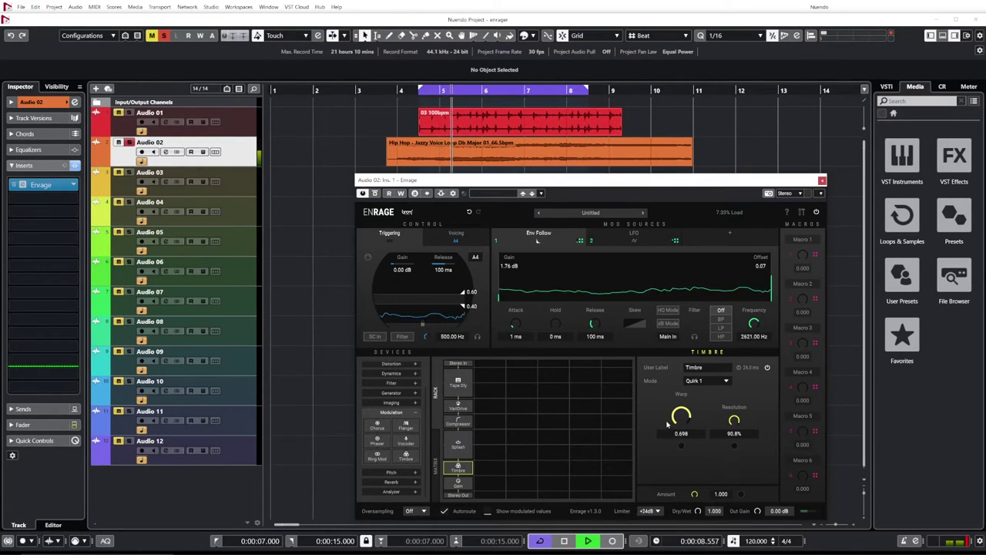
pyautogui.press('space')
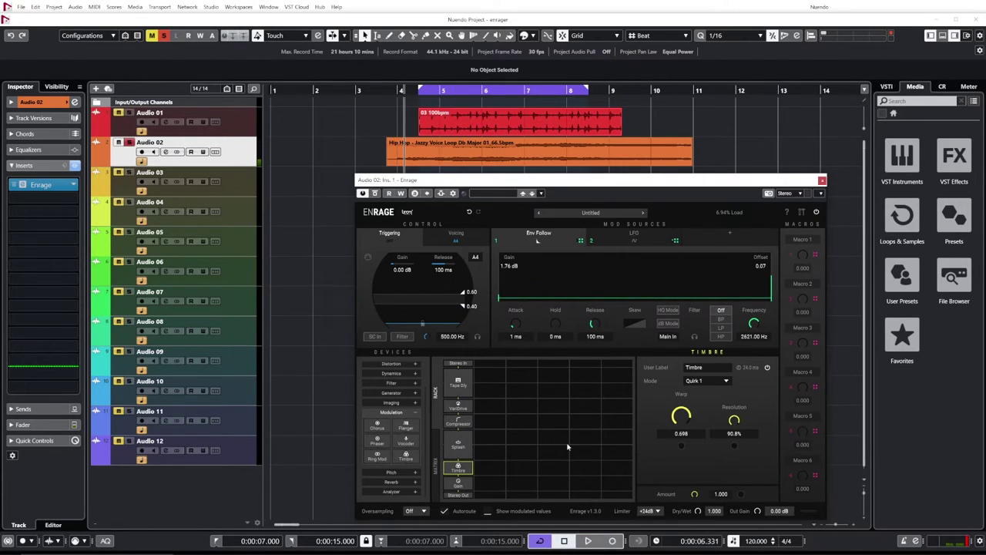
pyautogui.press('space')
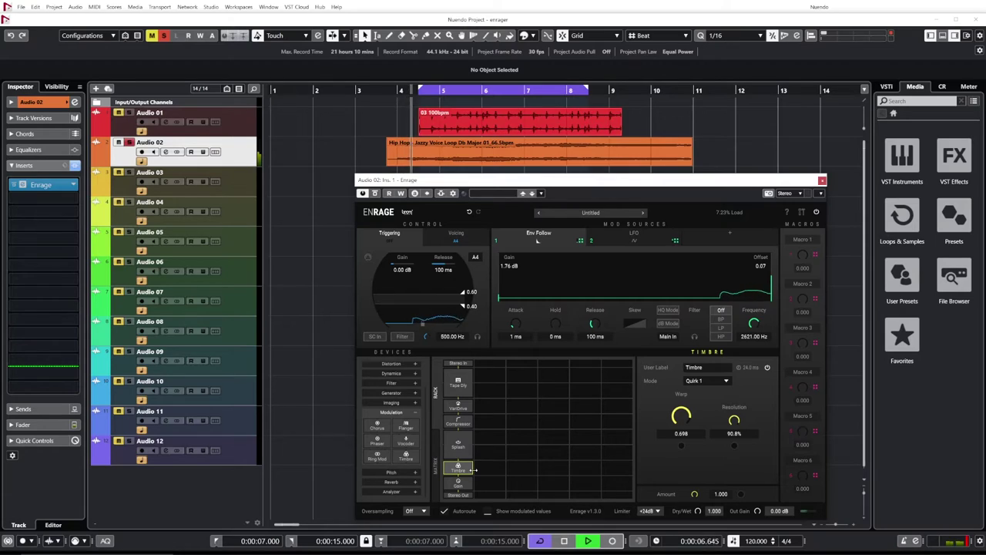
# Step: Stop playback and add a Voice Shift device from the Pitch category below Timbre
pyautogui.press('space')
pyautogui.click(412, 472)
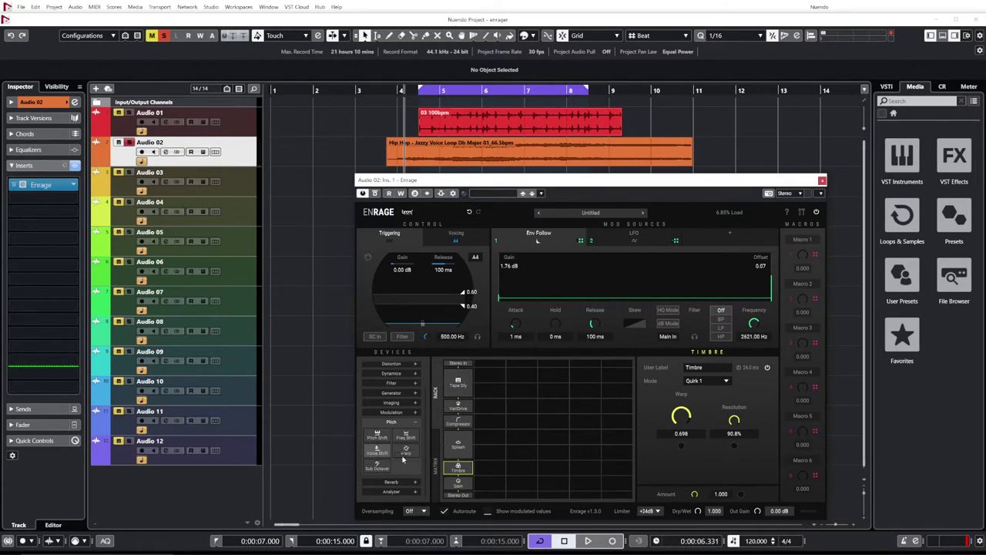
pyautogui.moveTo(378, 453); pyautogui.dragTo(467, 480)
# Step: Set Voice Shift semitones to 0.335 and formants to -0.070 while playing
pyautogui.press('space')
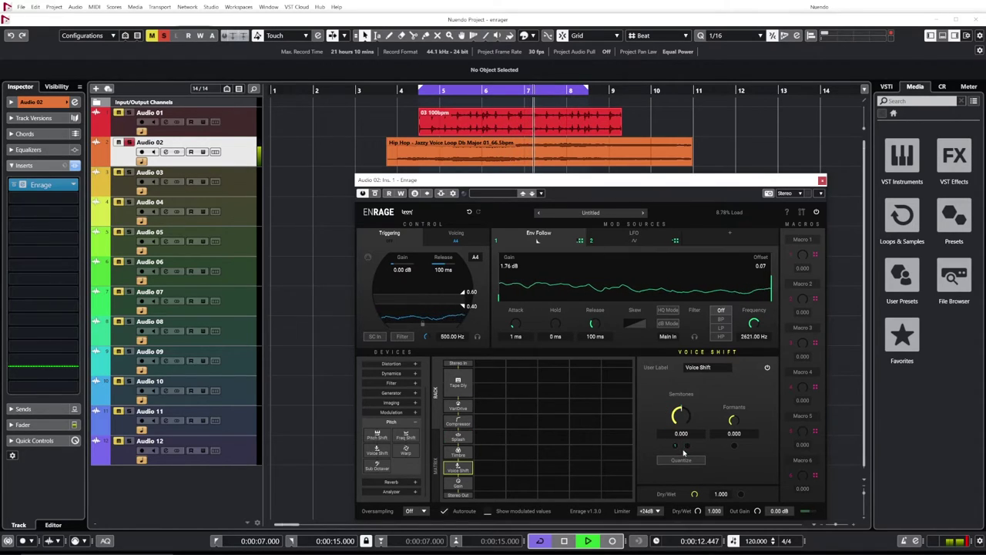
pyautogui.moveTo(678, 422)
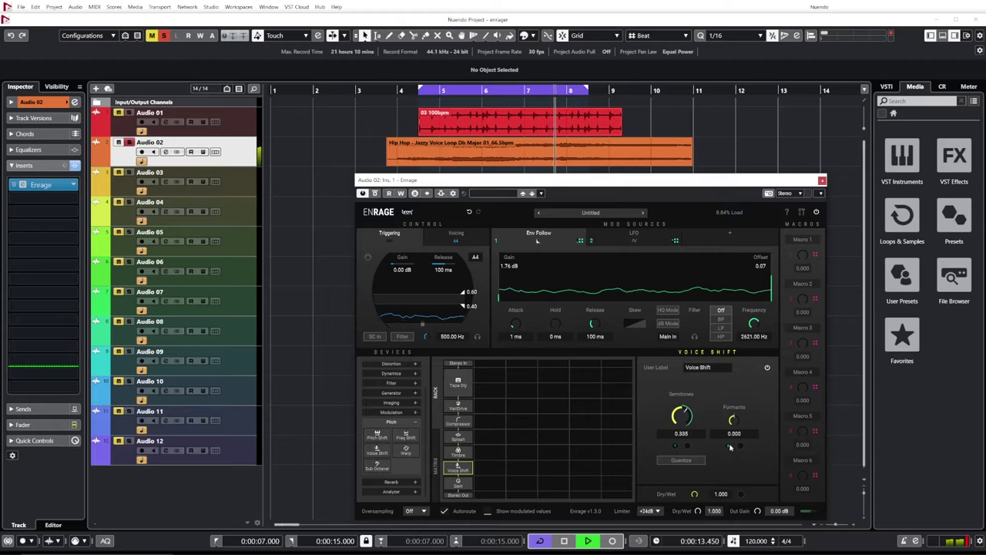
pyautogui.moveTo(734, 424); pyautogui.dragTo(729, 409)
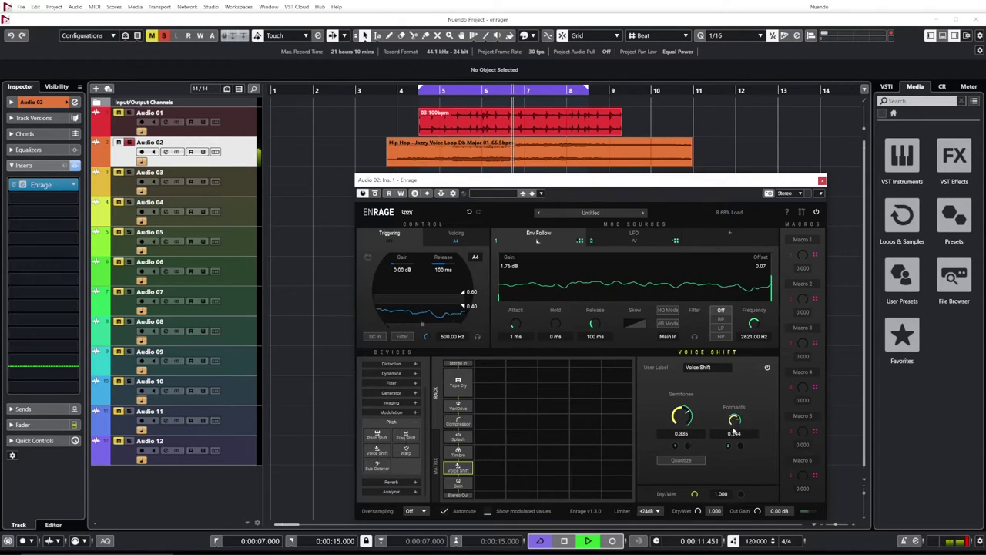
pyautogui.moveTo(735, 433); pyautogui.dragTo(716, 452)
pyautogui.press('space')
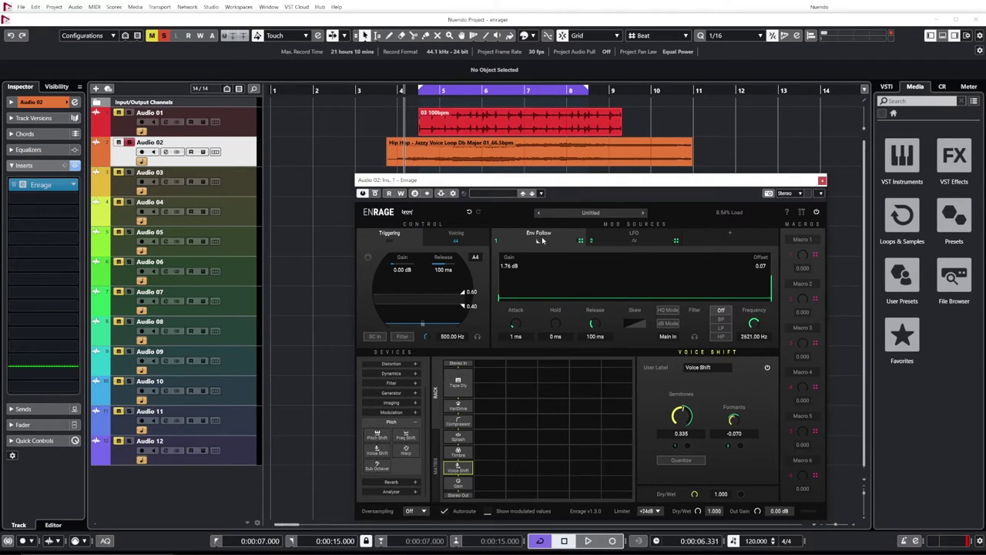
# Step: Add a Transient mod source to the vocal chain, then view the Env Follow and LFO sine settings
pyautogui.click(685, 227)
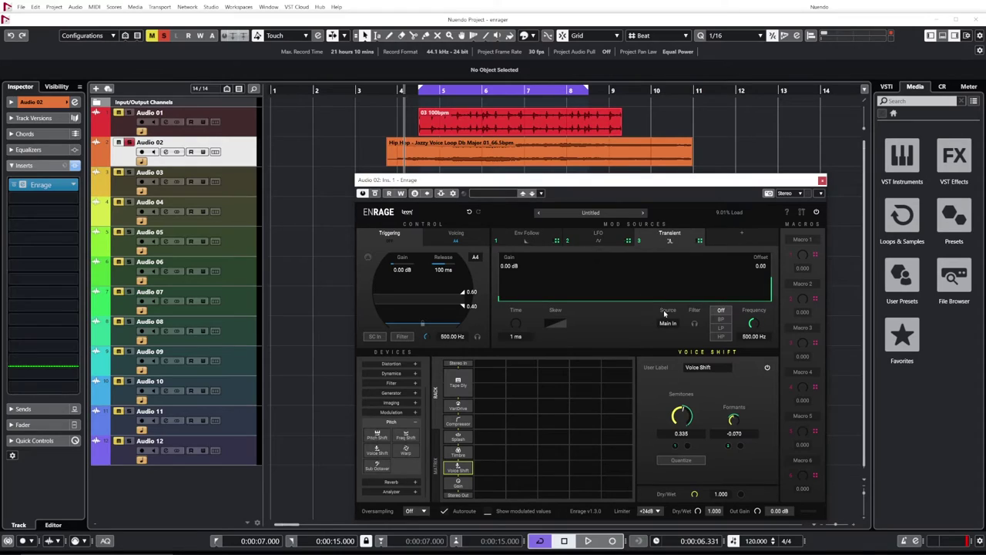
pyautogui.click(526, 238)
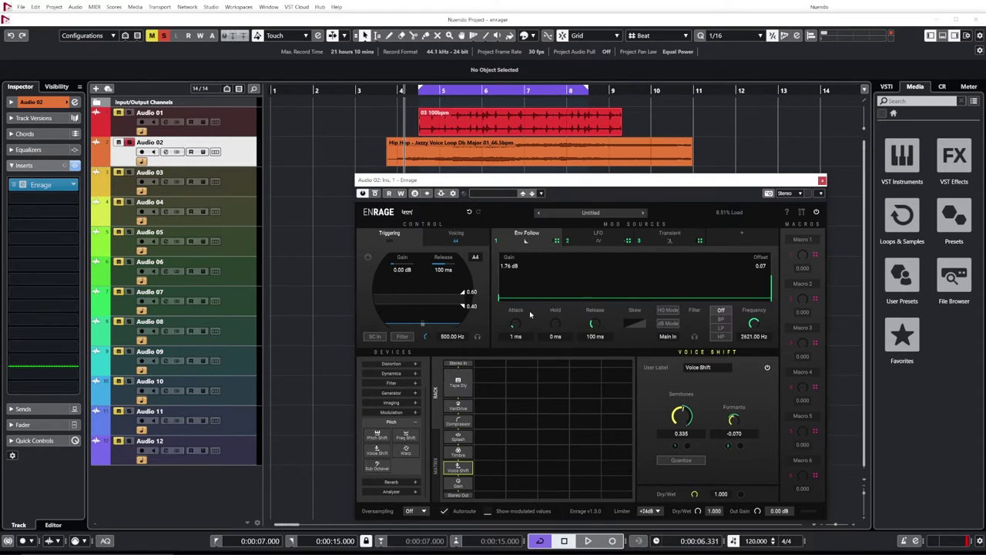
pyautogui.click(598, 241)
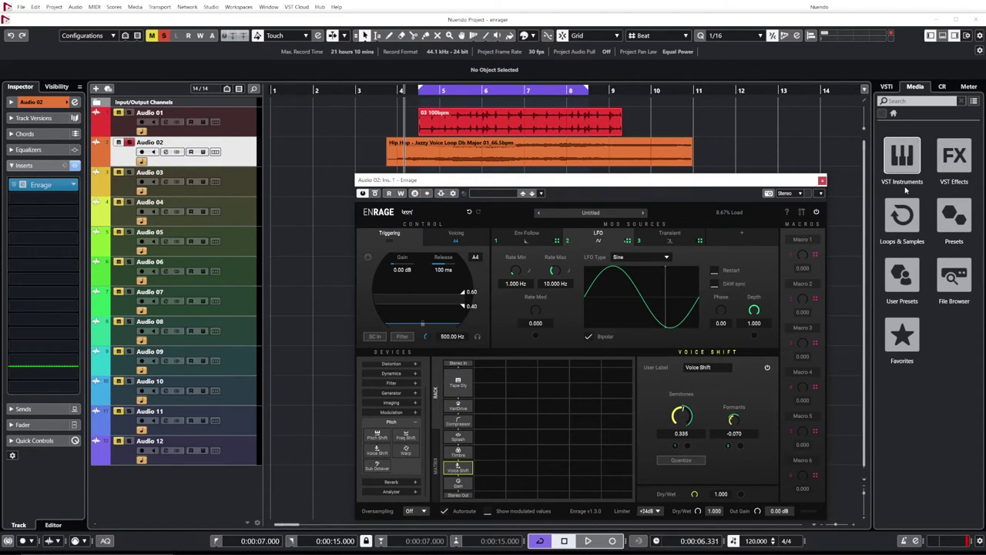
# Step: Close the vocal Enrage and play the Audio 01 drum loop from 6.946 seconds
pyautogui.click(822, 180)
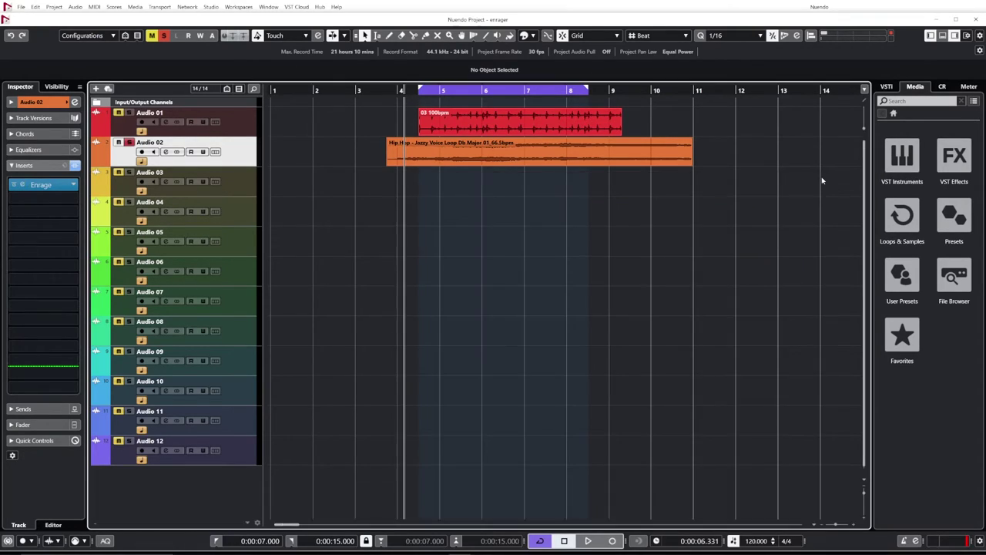
pyautogui.click(240, 127)
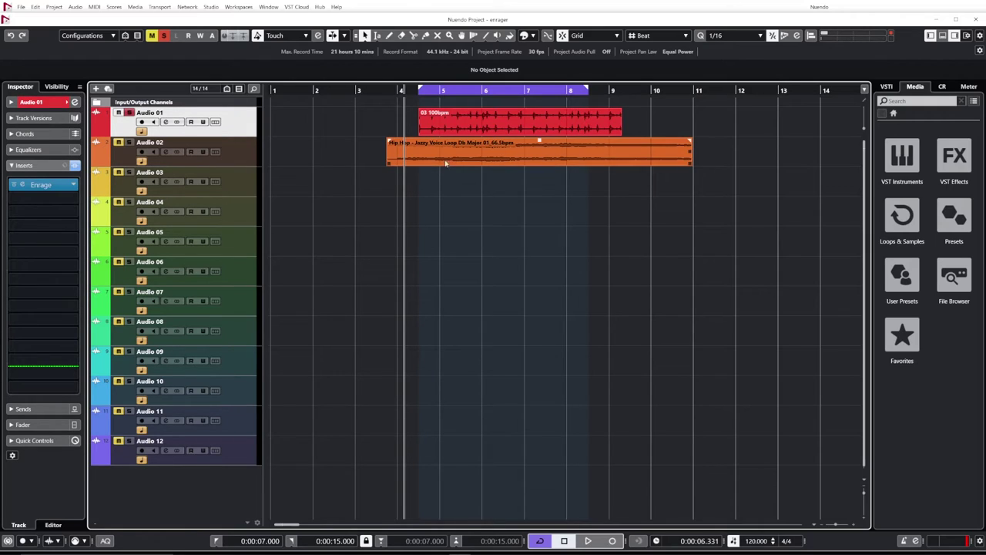
pyautogui.click(420, 195)
pyautogui.press('space')
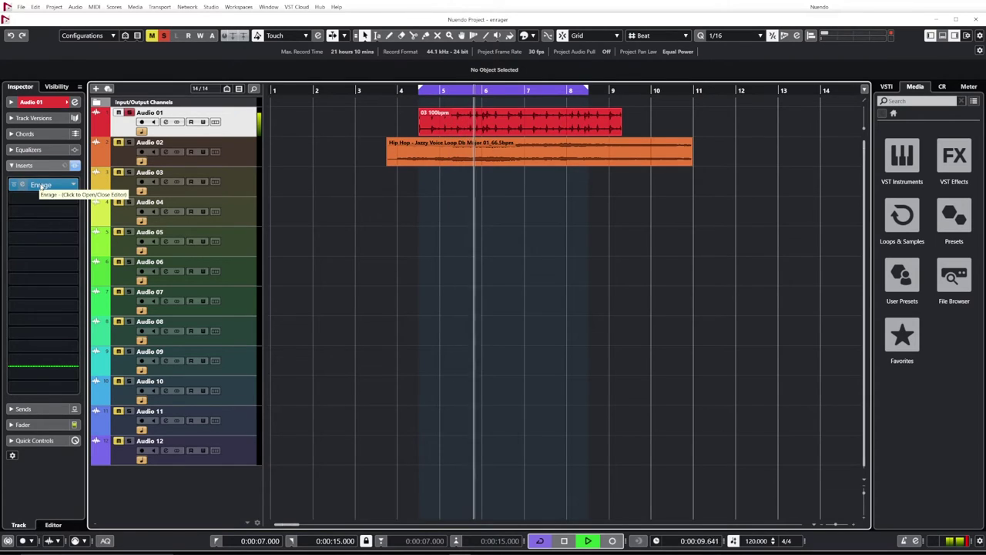
# Step: Open Audio 01's Enrage insert and start a search in its preset browser
pyautogui.click(35, 185)
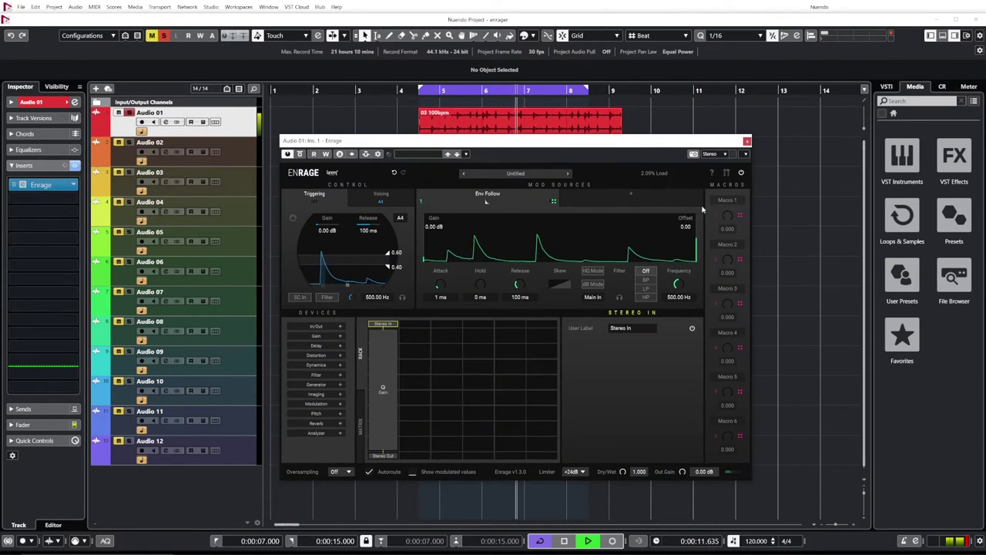
pyautogui.press('space')
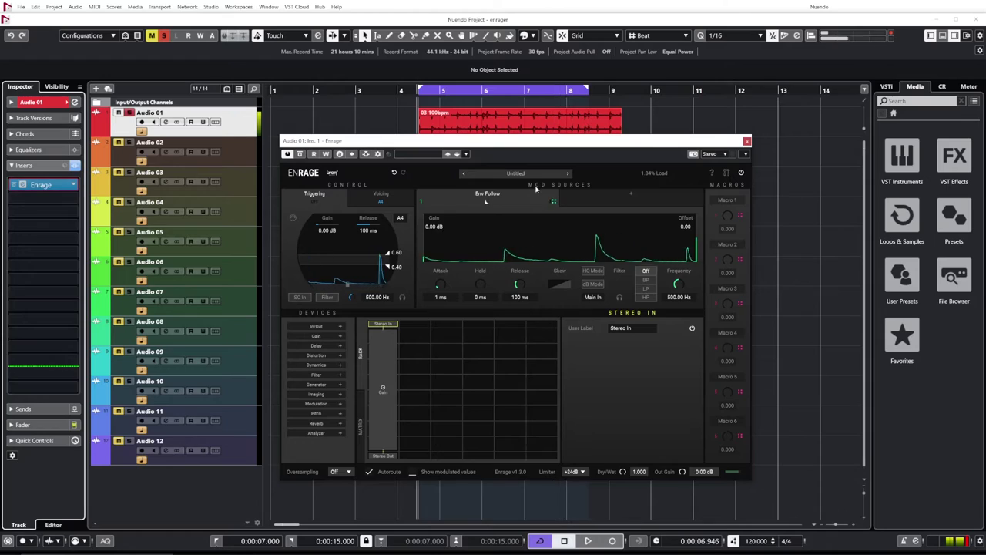
pyautogui.click(524, 176)
pyautogui.click(306, 199)
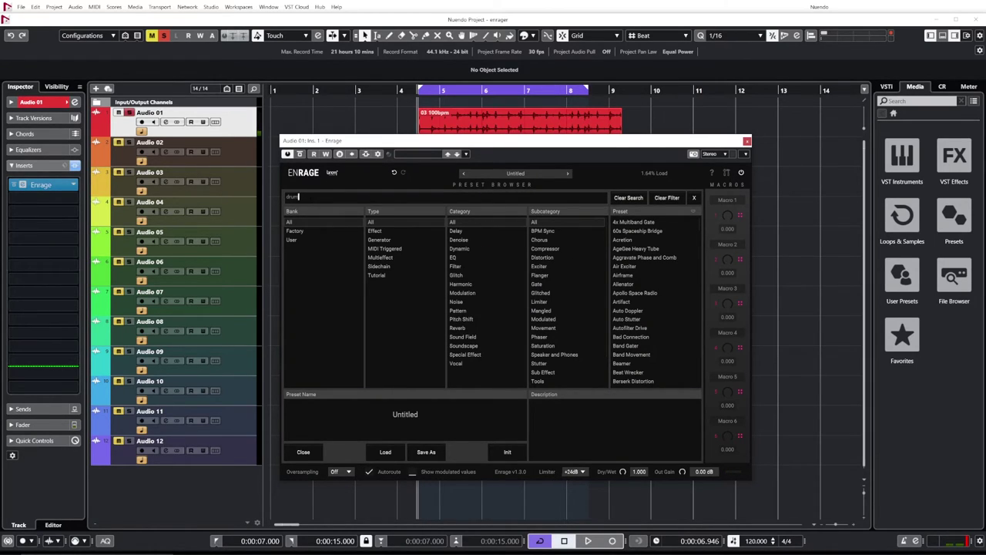
# Step: Filter presets to 'drum' and audition Auto Stutter, Clicky Chunks BPM and Denoise High Frequency Hiss
pyautogui.press('Return')
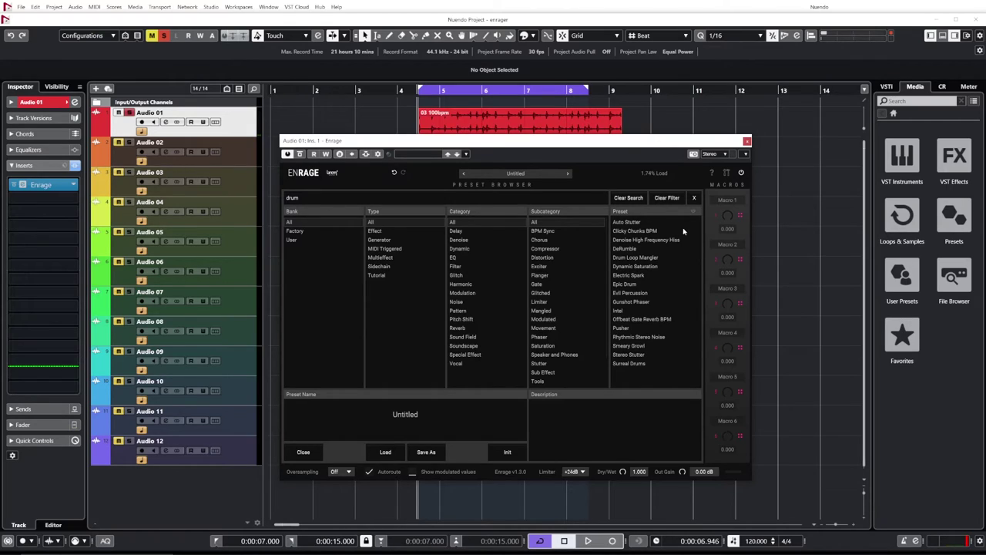
pyautogui.click(633, 231)
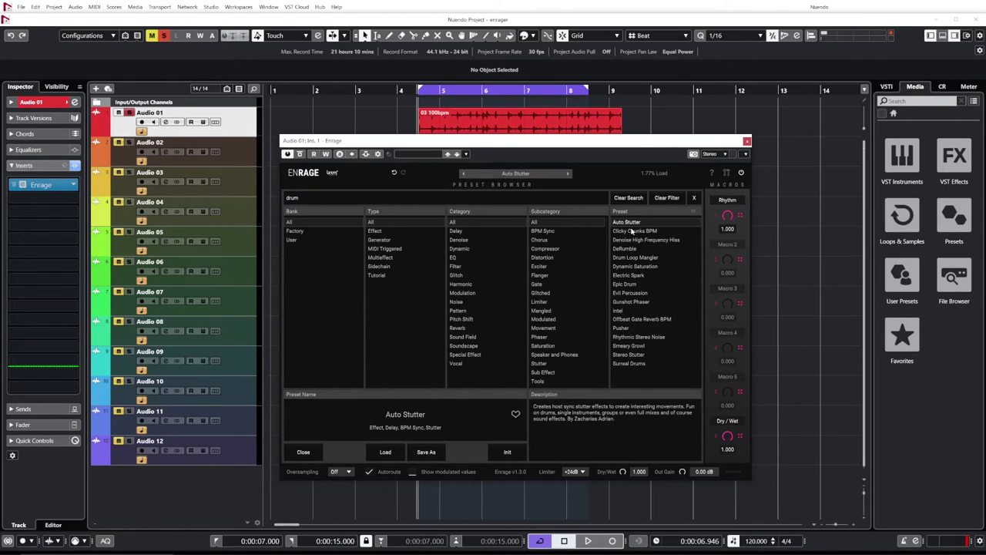
pyautogui.press('space')
pyautogui.click(633, 231)
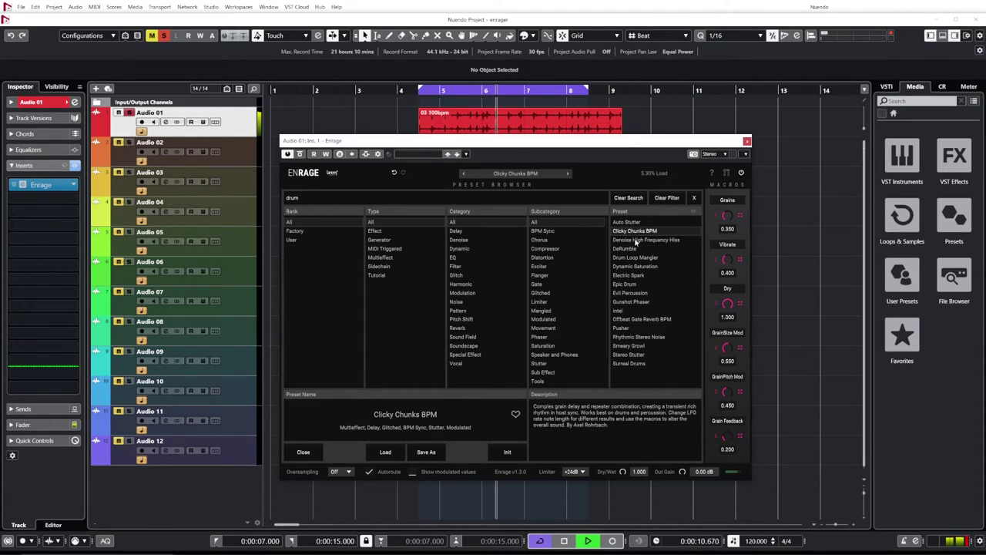
pyautogui.click(636, 240)
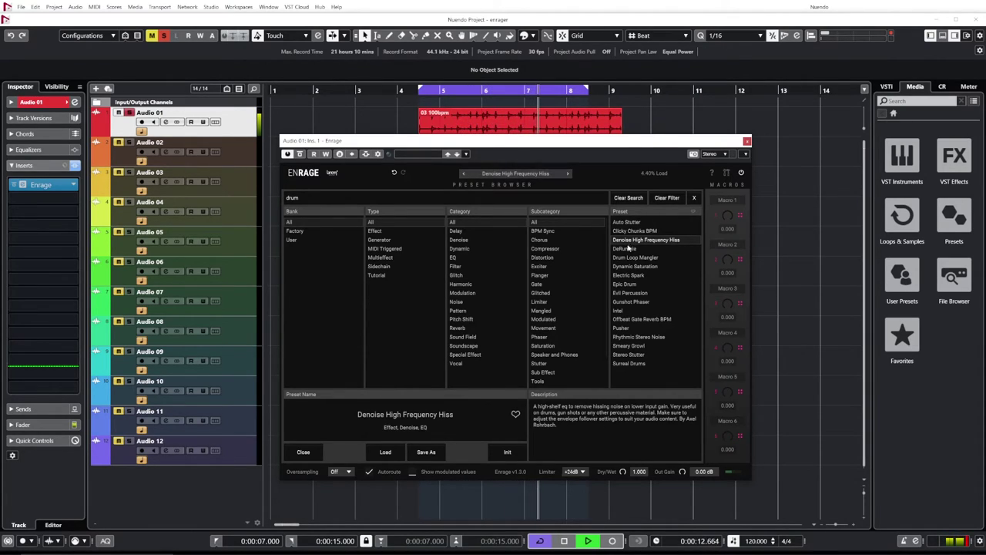
pyautogui.press('space')
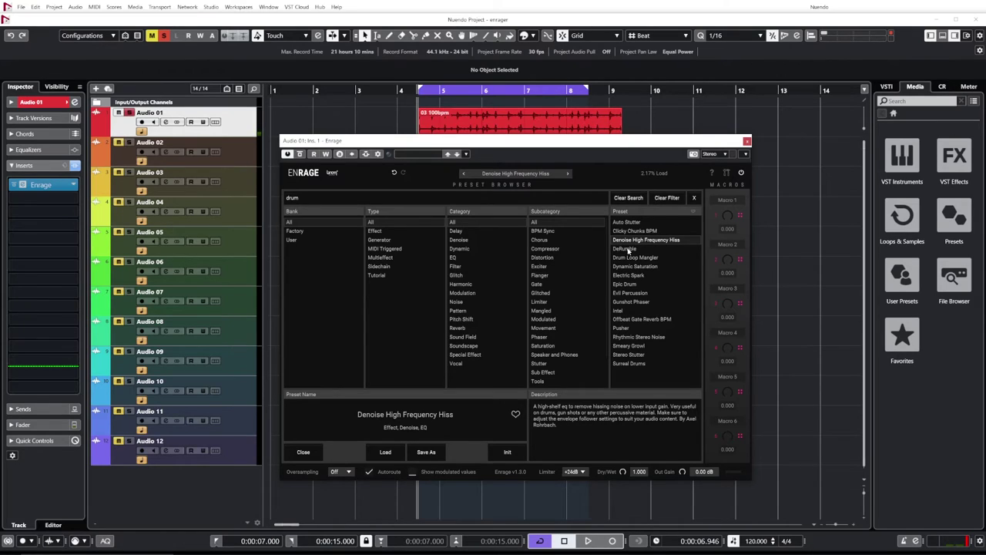
# Step: Audition Drum Loop Mangler, Dynamic Saturation and Electric Spark, lowering the wet mix on each
pyautogui.click(626, 258)
pyautogui.press('space')
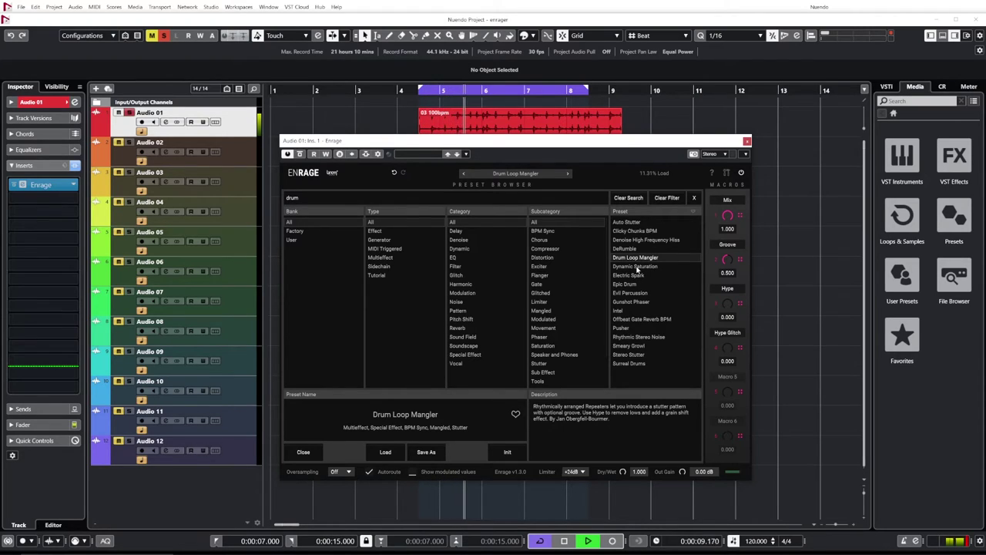
pyautogui.press('space')
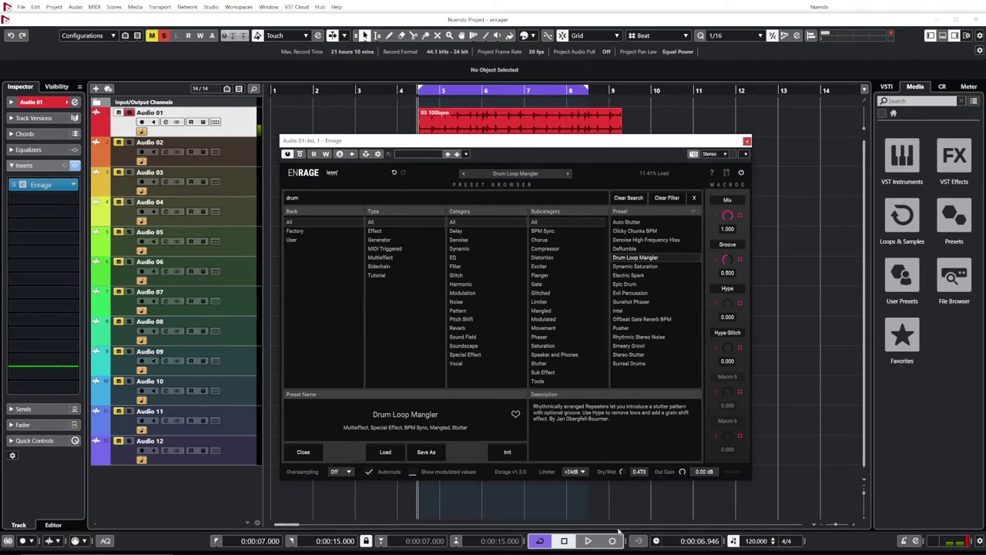
pyautogui.press('space')
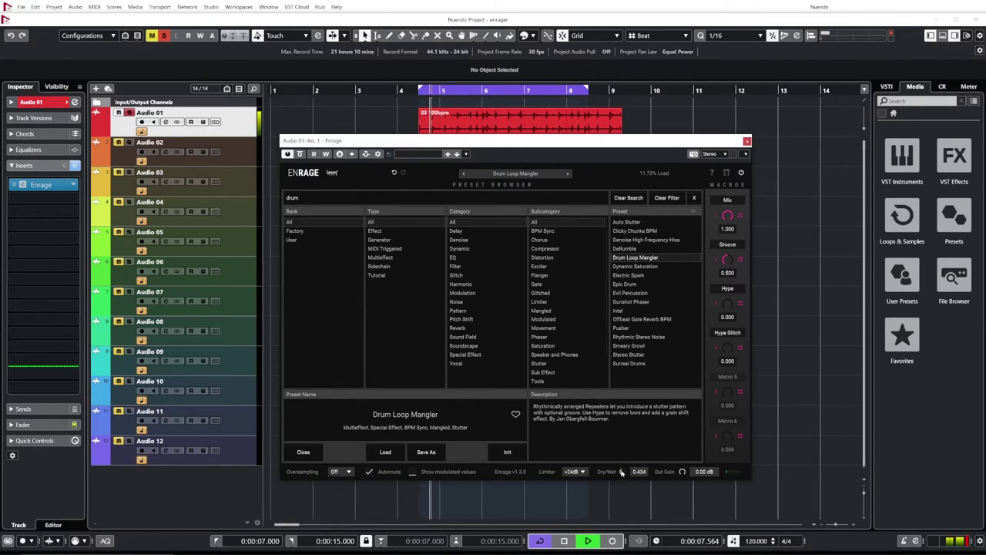
pyautogui.moveTo(621, 472); pyautogui.dragTo(620, 501)
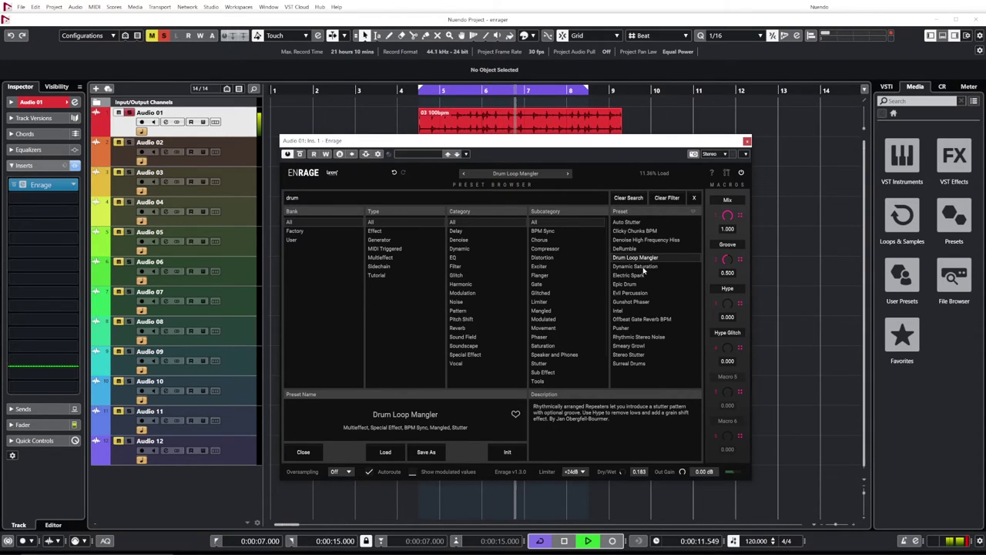
pyautogui.press('Down')
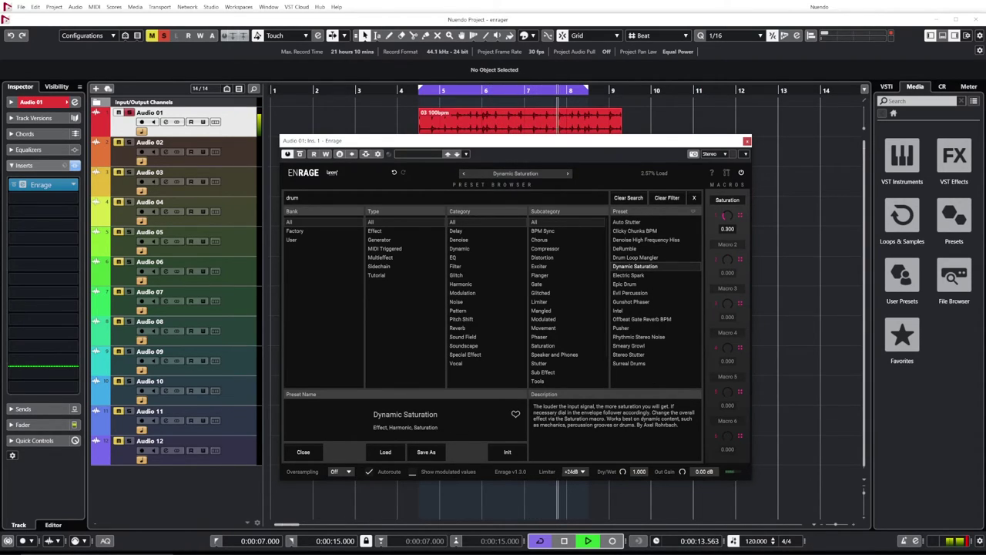
pyautogui.press('Down')
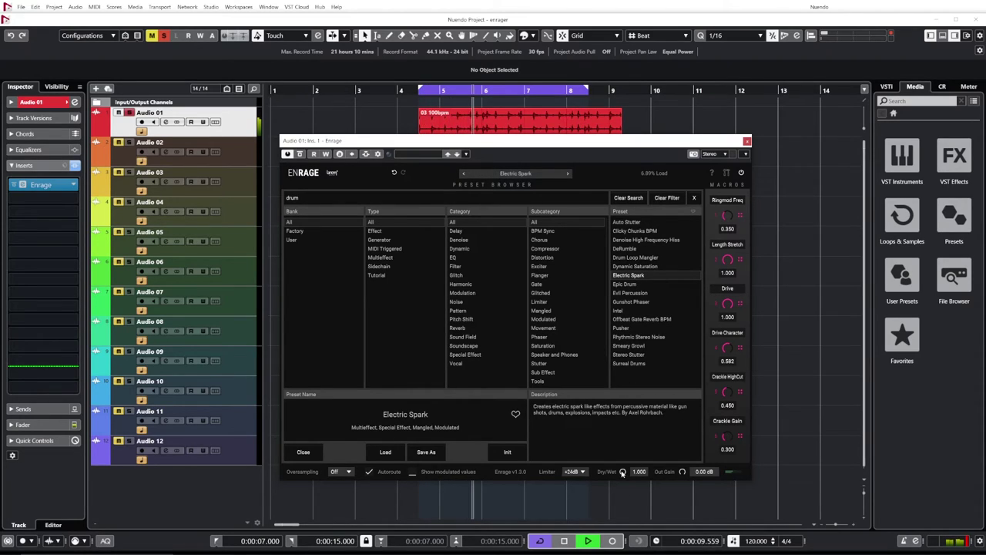
pyautogui.moveTo(623, 470); pyautogui.dragTo(624, 512)
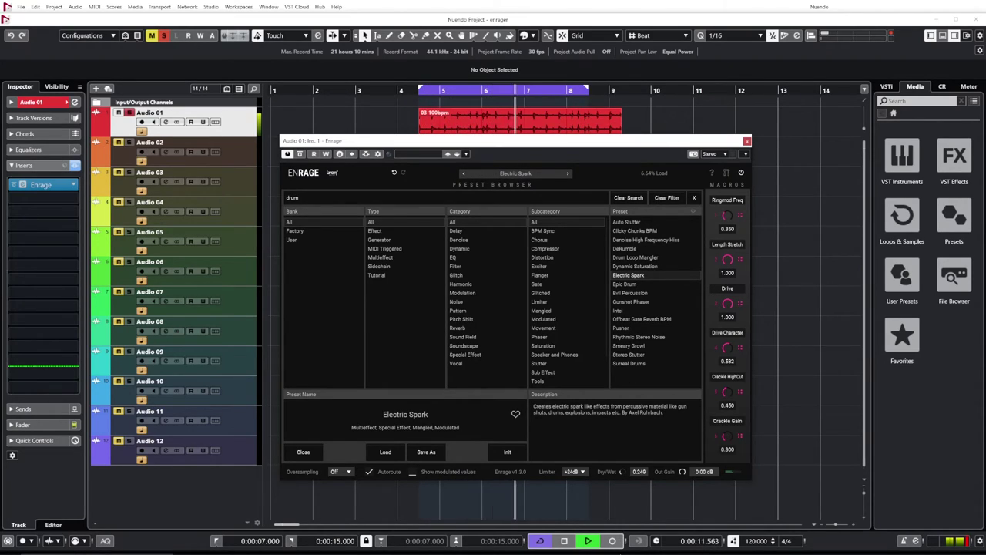
# Step: Load Epic Drum and turn its Dry/Wet down to 0.151
pyautogui.click(624, 284)
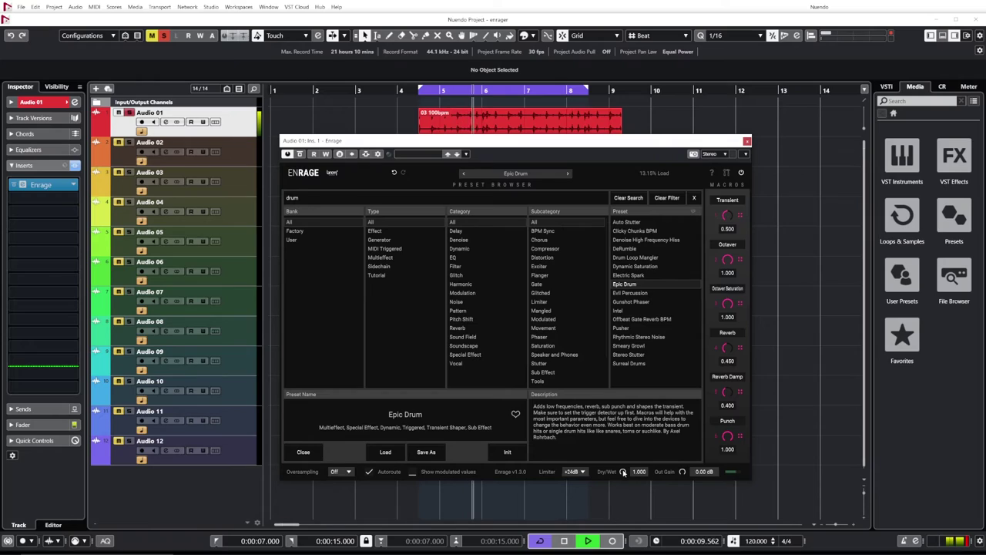
pyautogui.moveTo(622, 471); pyautogui.dragTo(619, 554)
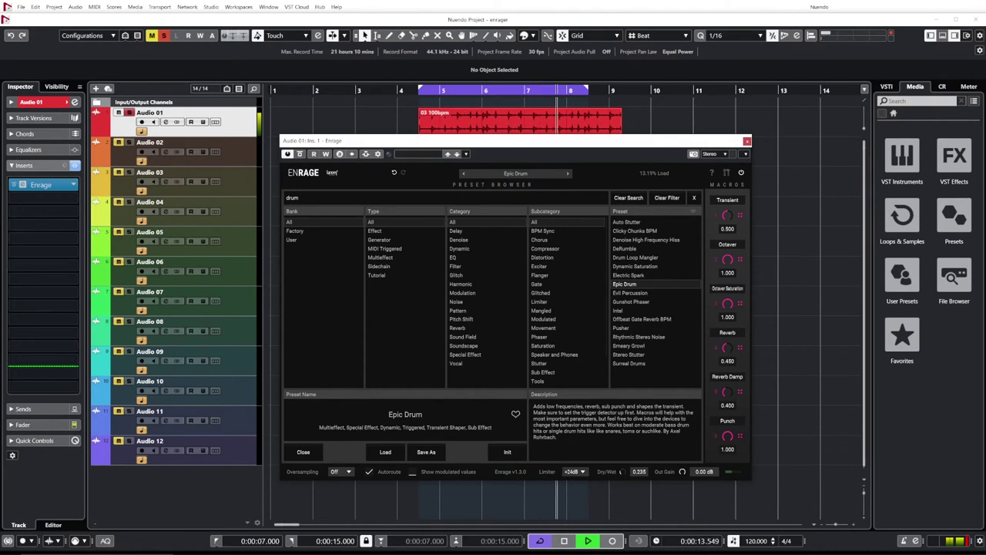
pyautogui.moveTo(623, 476); pyautogui.dragTo(622, 497)
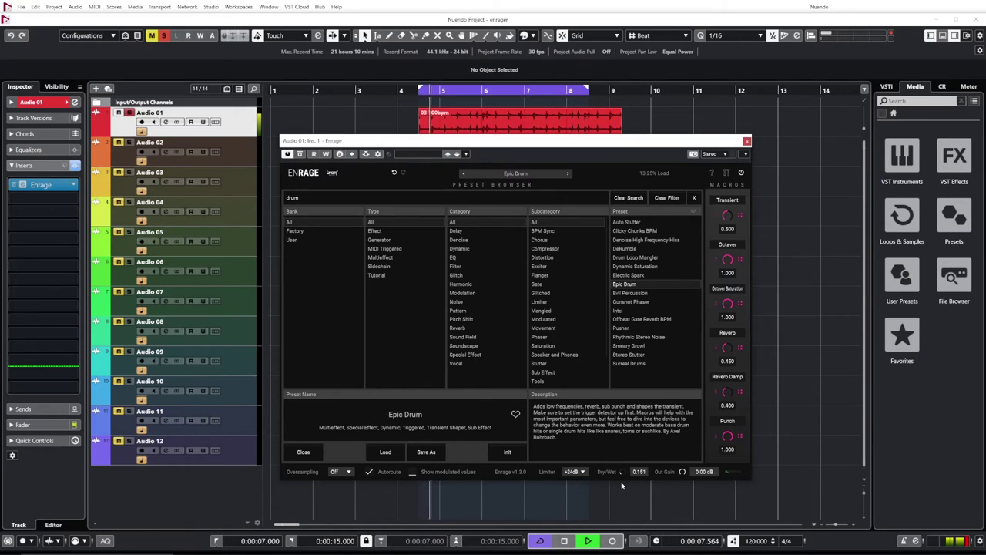
# Step: Compare against the dry loop, then audition Evil Percussion, Gunshot Phaser, Intel, Offbeat Gate Reverb BPM and Pusher
pyautogui.click(300, 154)
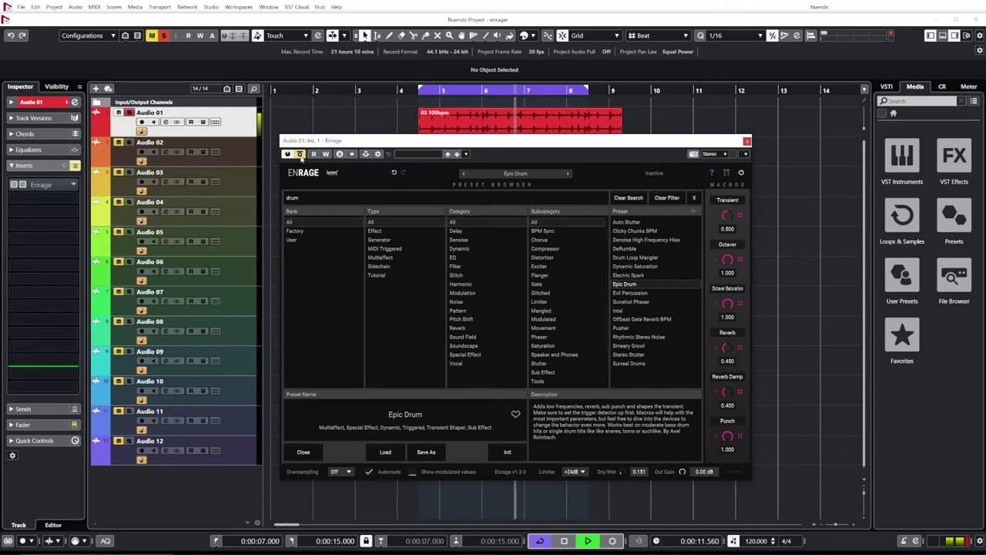
pyautogui.click(300, 154)
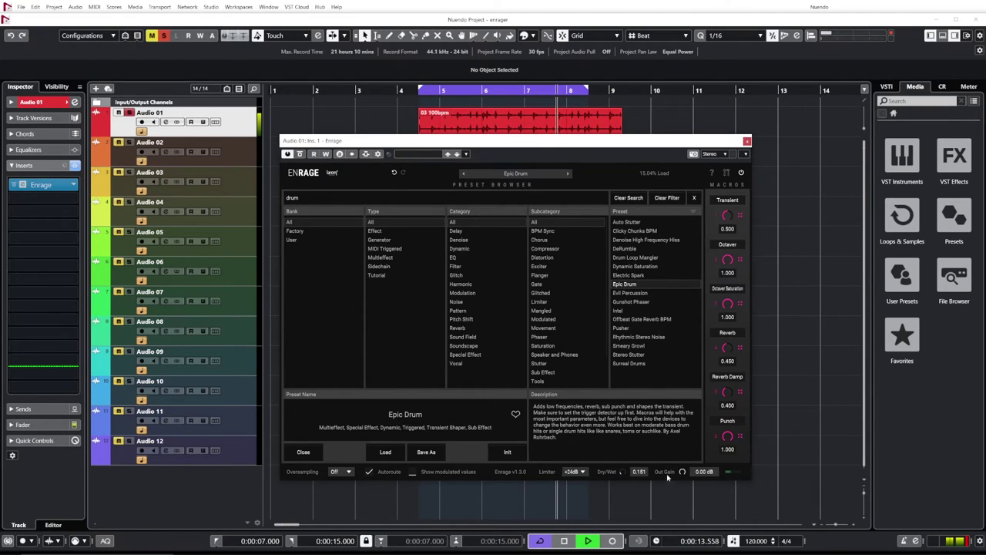
pyautogui.click(646, 294)
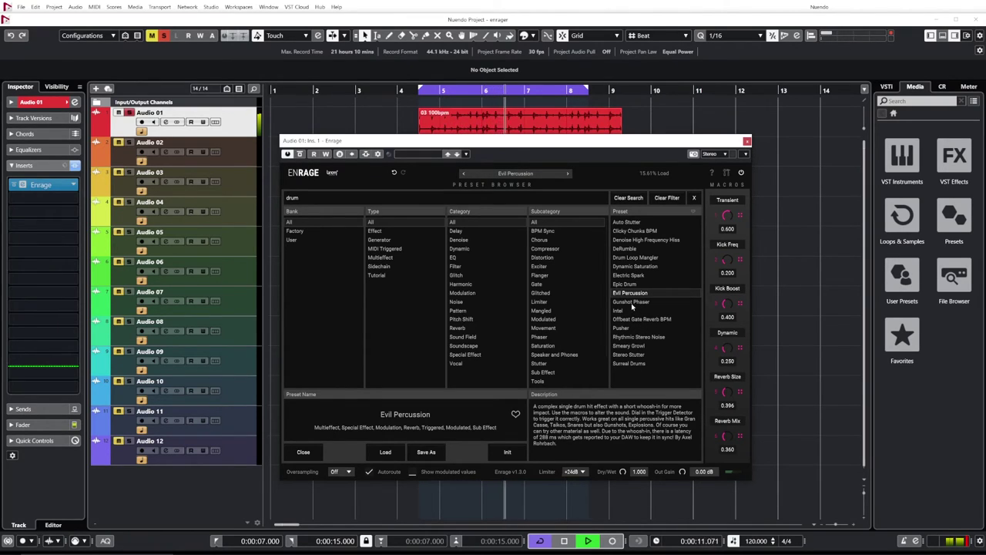
pyautogui.click(631, 301)
pyautogui.click(618, 311)
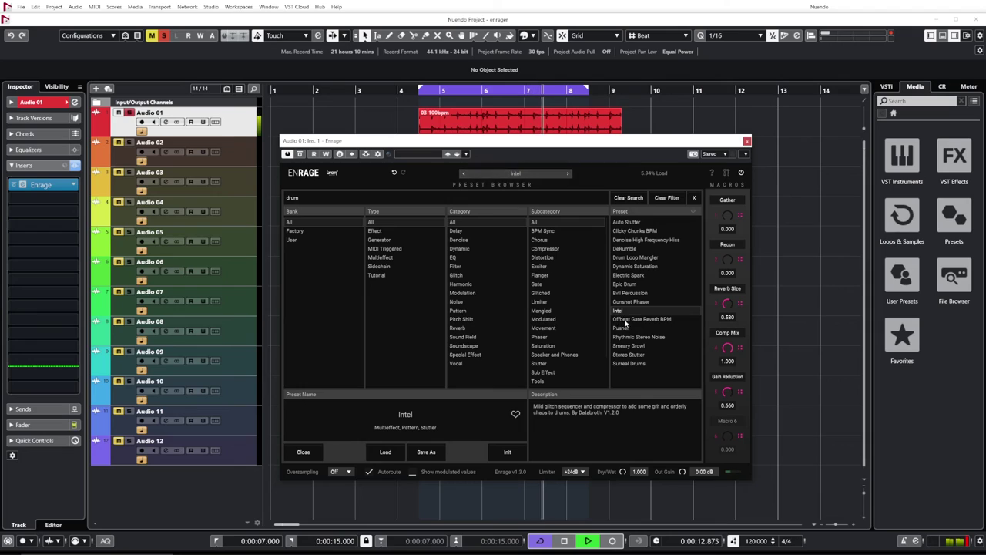
pyautogui.click(623, 319)
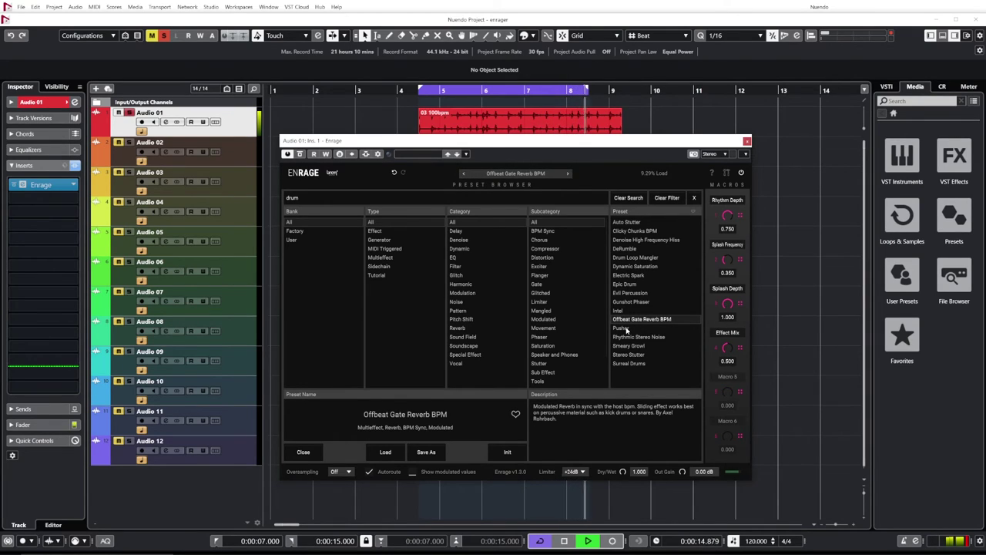
pyautogui.click(624, 328)
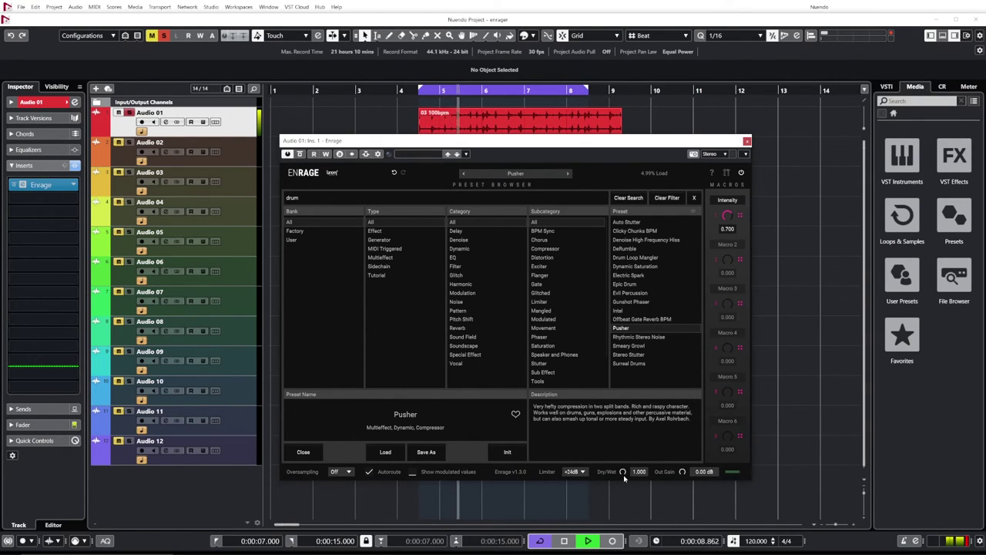
# Step: Lower Pusher's wet mix, A/B it with bypass, then load Smeary Growl
pyautogui.moveTo(624, 473)
pyautogui.mouseDown()
pyautogui.moveTo(620, 554)
pyautogui.moveTo(624, 479)
pyautogui.mouseUp()
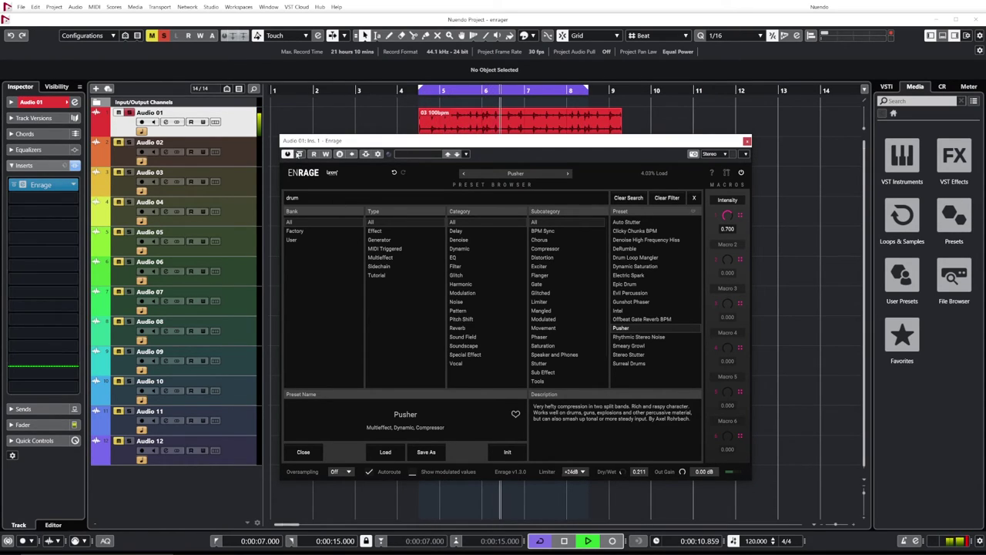
pyautogui.click(300, 154)
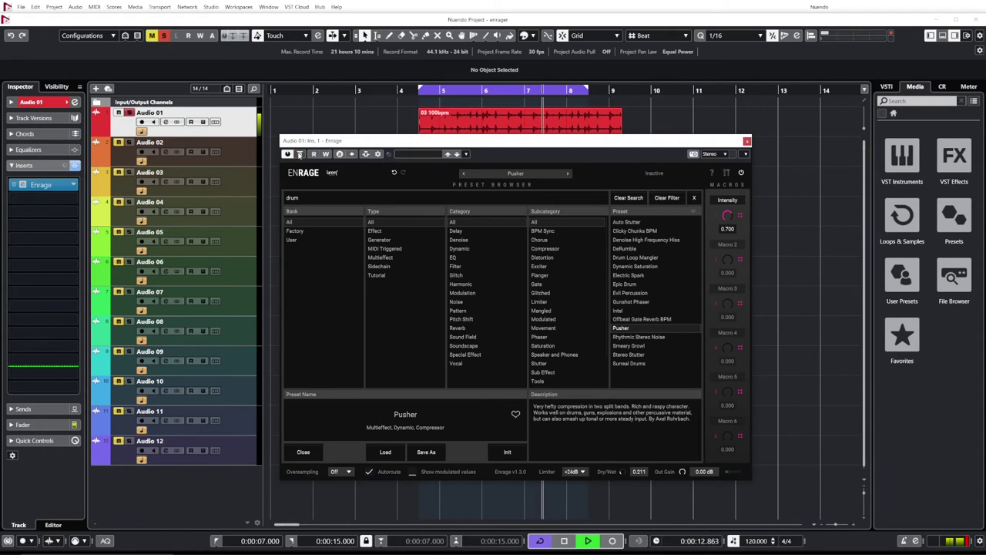
pyautogui.click(300, 154)
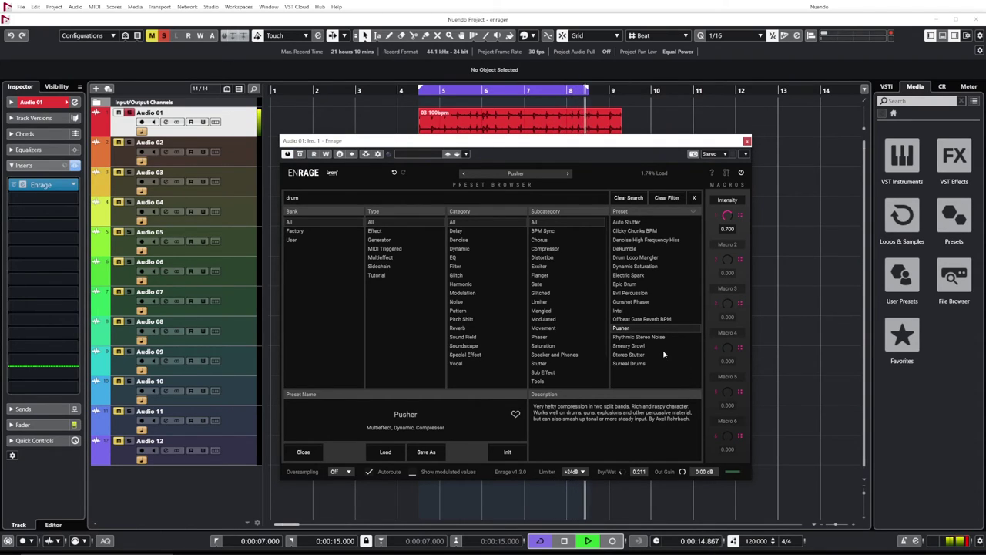
pyautogui.click(640, 346)
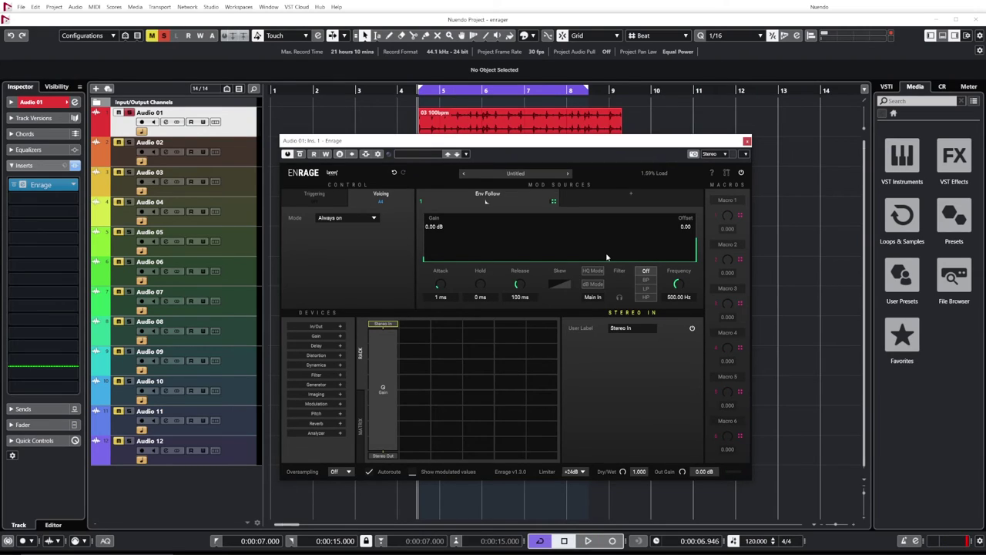
# Step: Inspect the blank patch's Matrix and Rack views, the mod source list, and the Triggering and Voicing settings
pyautogui.click(363, 430)
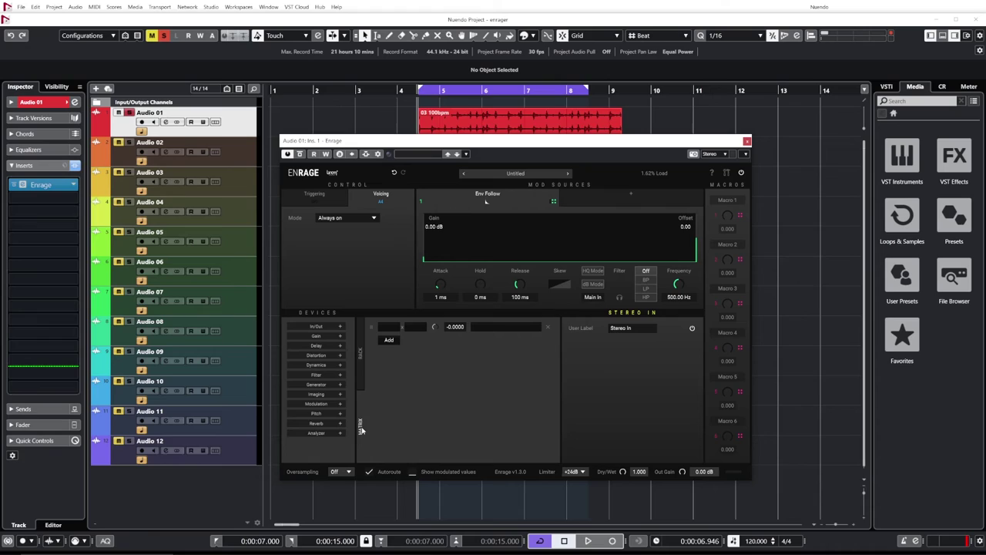
pyautogui.click(359, 351)
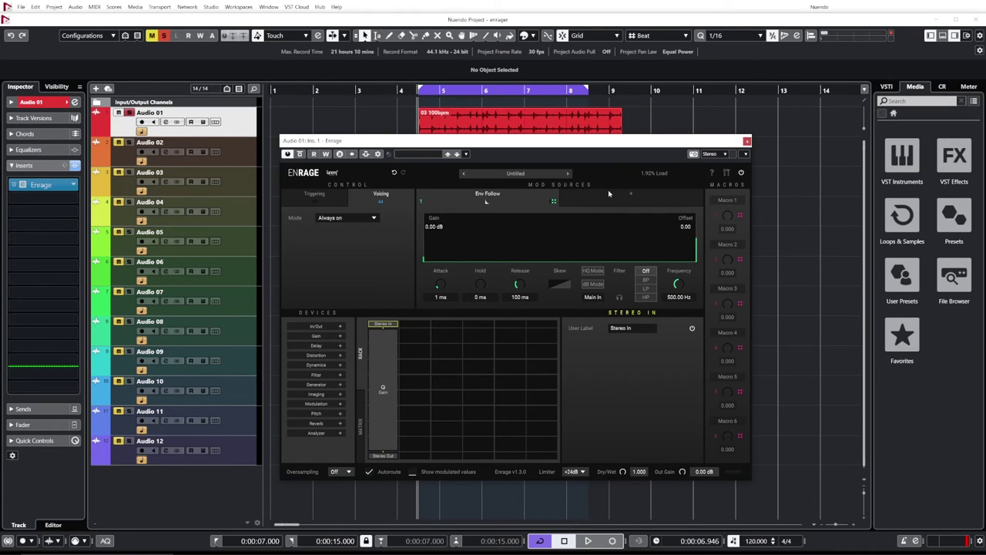
pyautogui.click(631, 193)
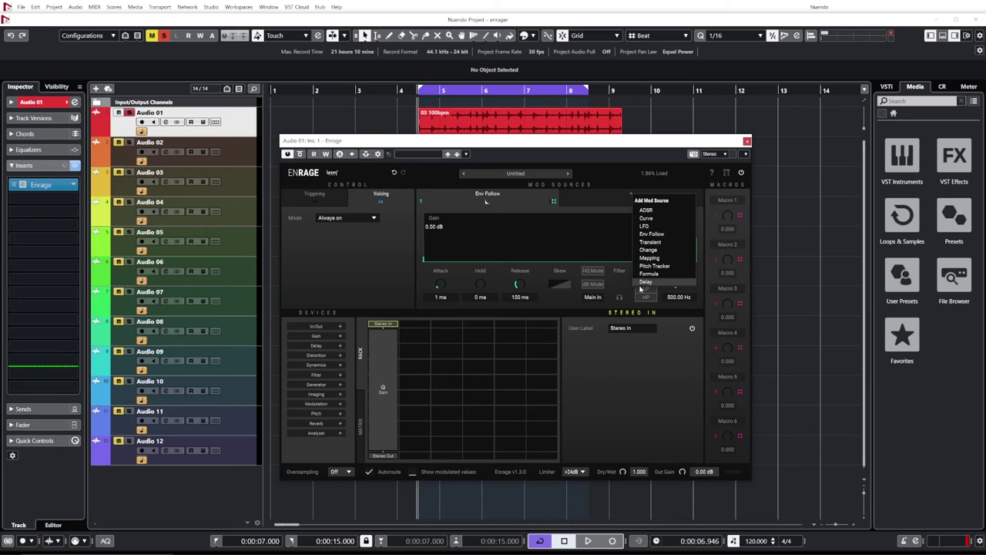
pyautogui.click(604, 182)
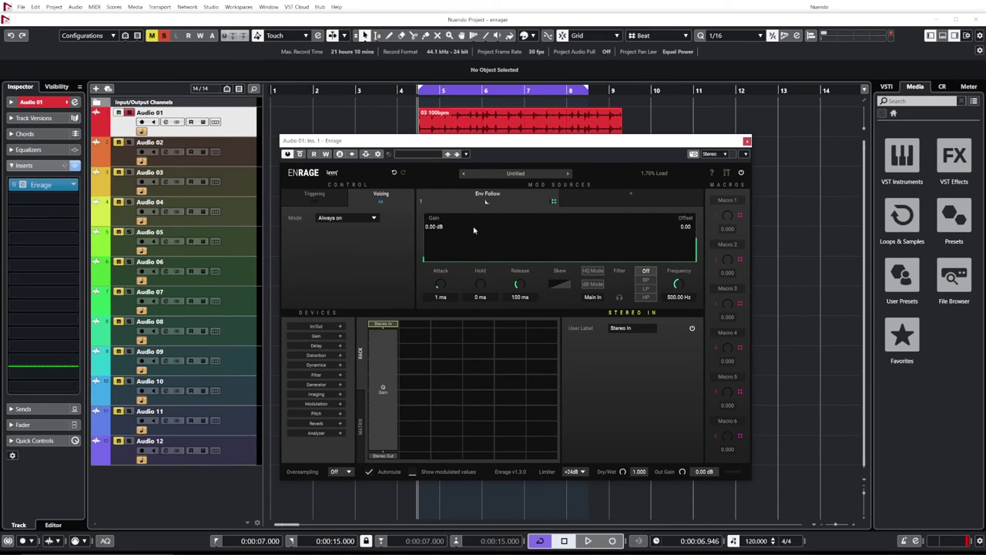
pyautogui.click(314, 195)
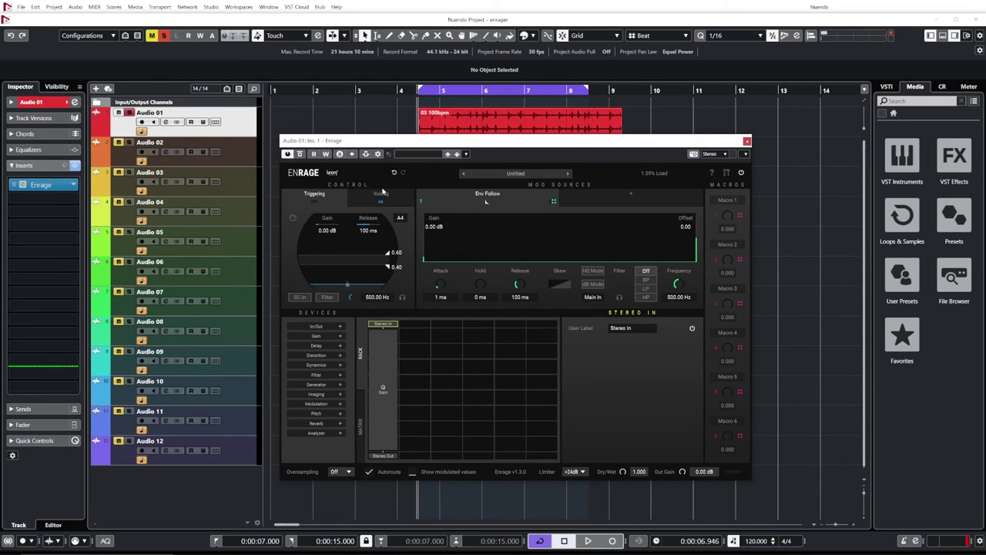
pyautogui.click(379, 196)
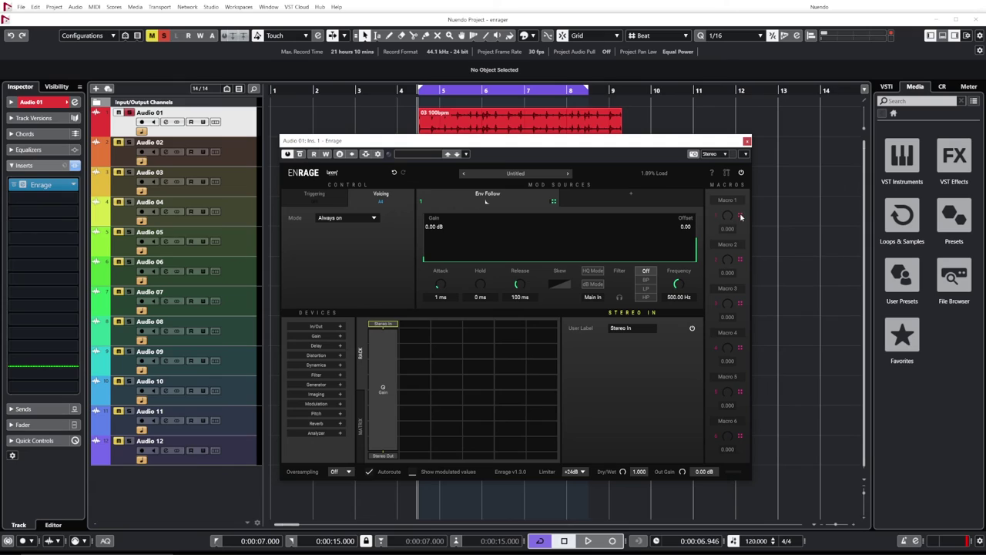
# Step: Add a Distortion device, then place a Param Eq after it, ahead of Gain
pyautogui.click(323, 356)
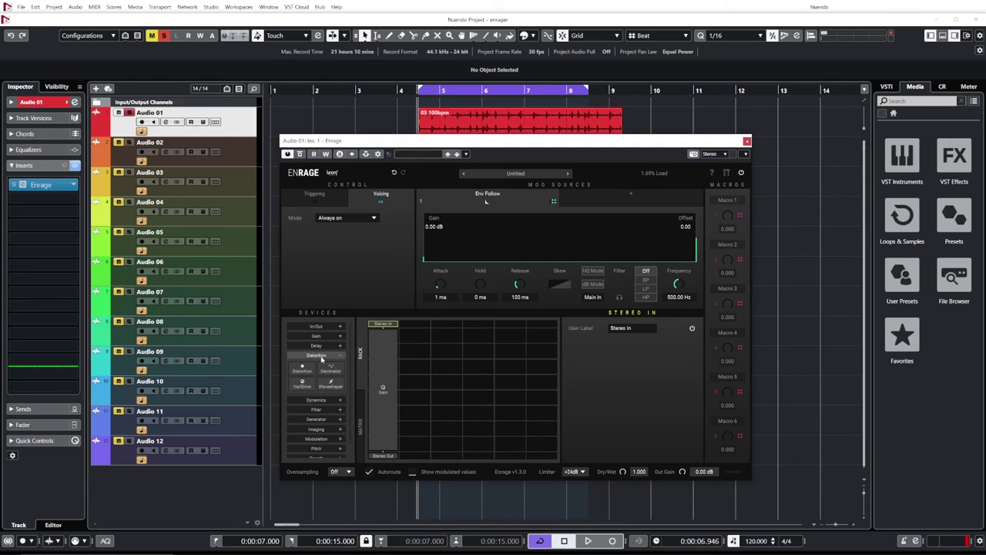
pyautogui.click(303, 371)
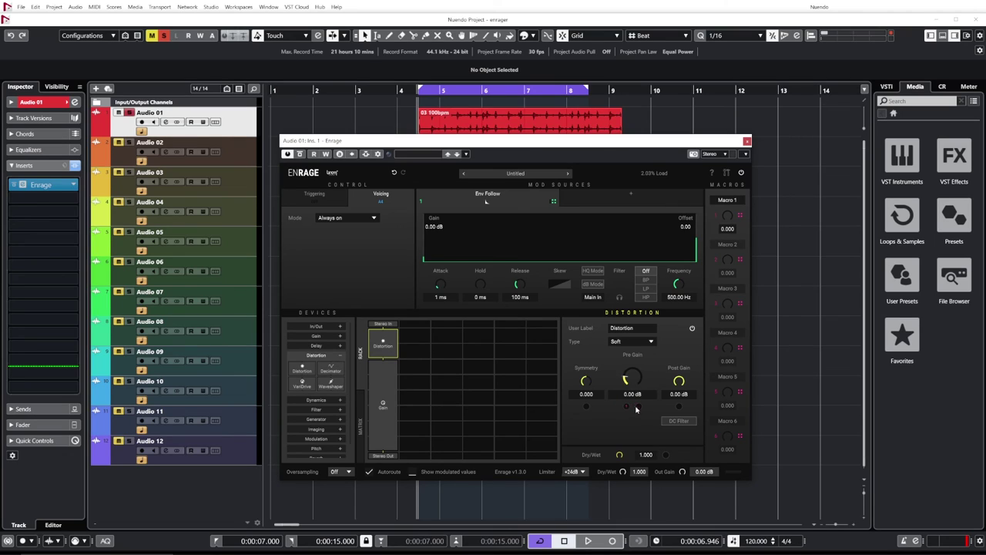
pyautogui.click(319, 409)
pyautogui.moveTo(331, 387); pyautogui.dragTo(396, 388)
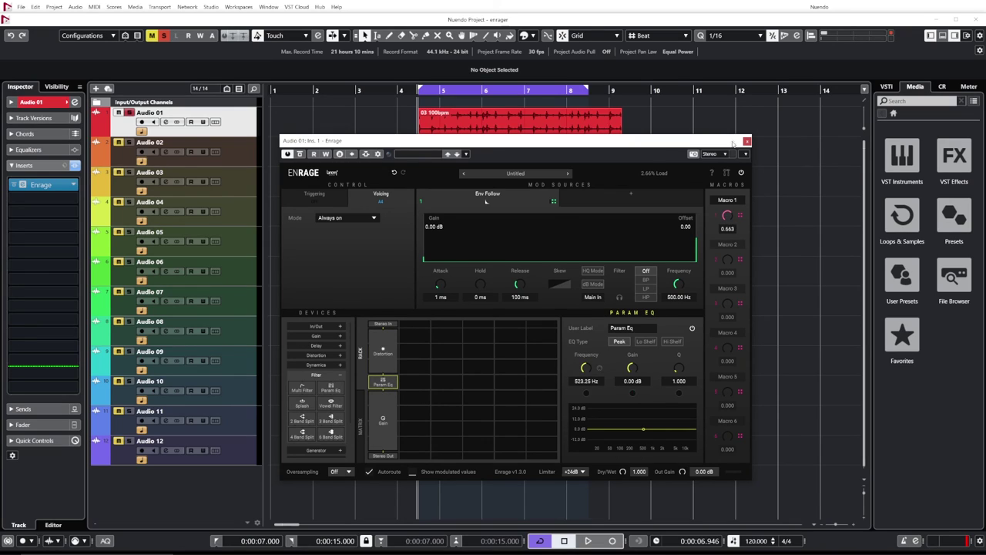